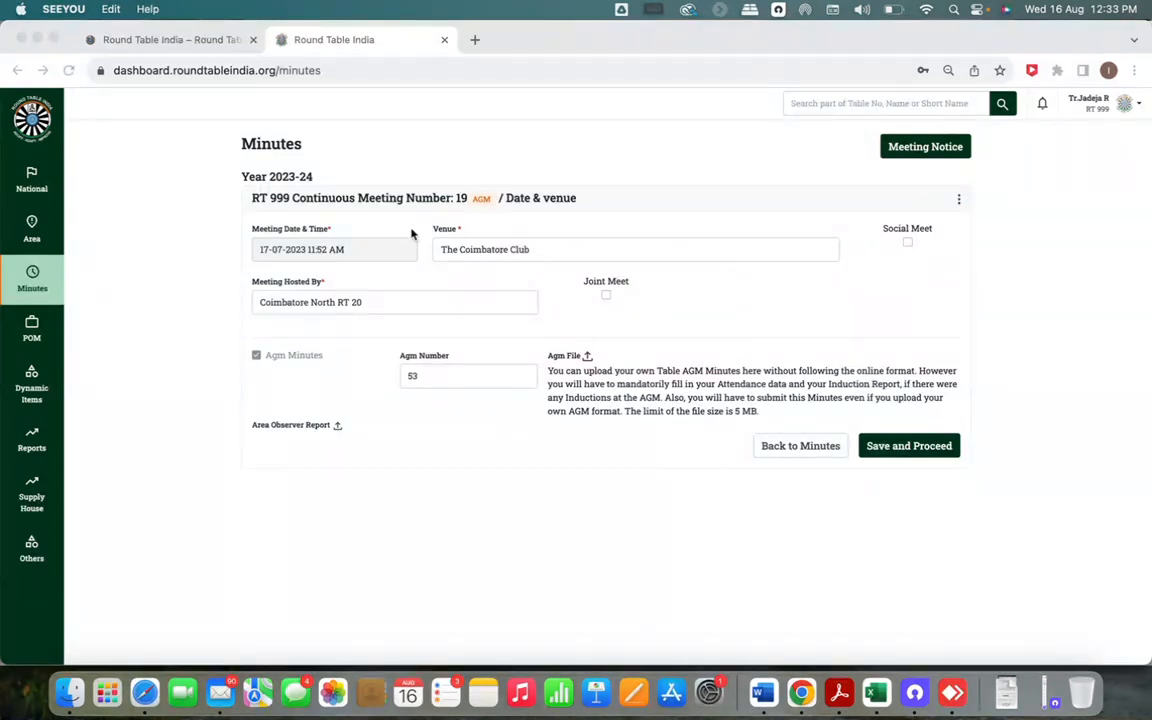
left_click(543, 249)
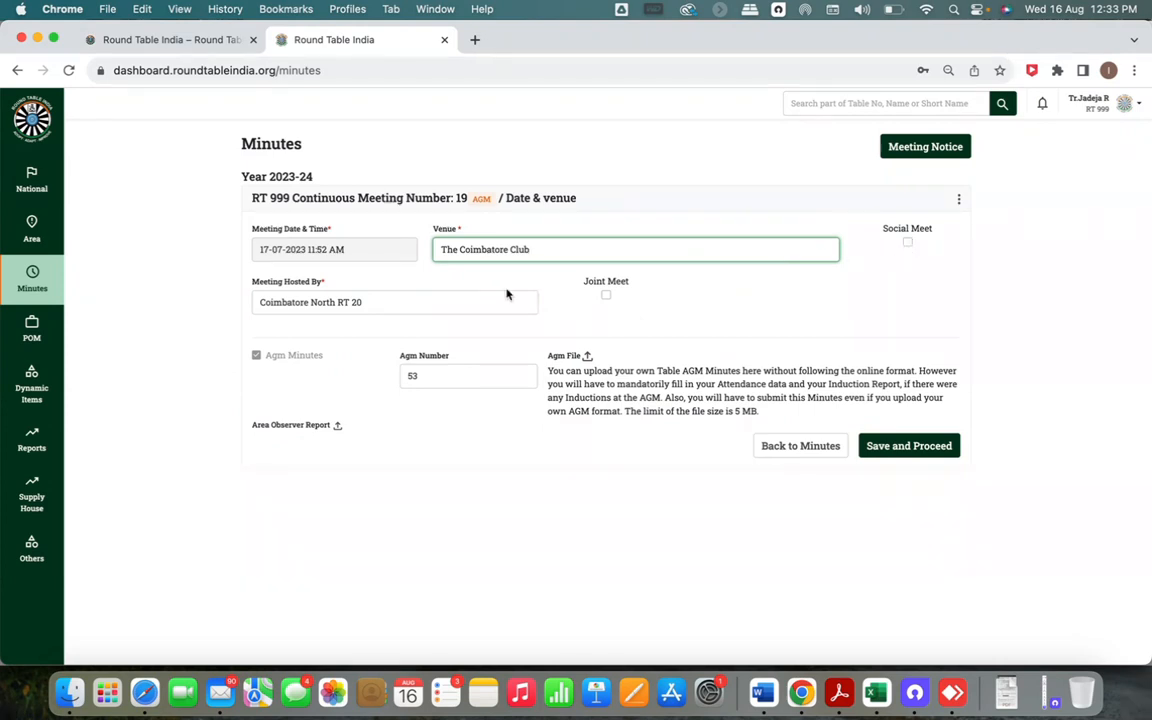
left_click(606, 295)
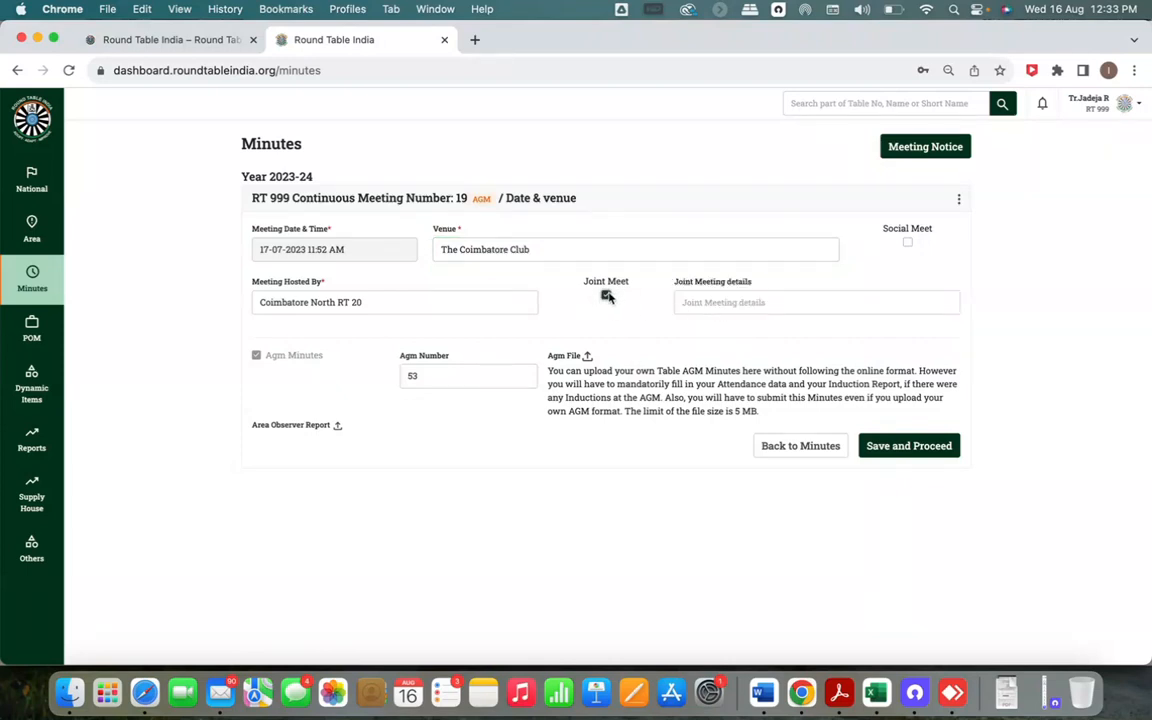
left_click(606, 295)
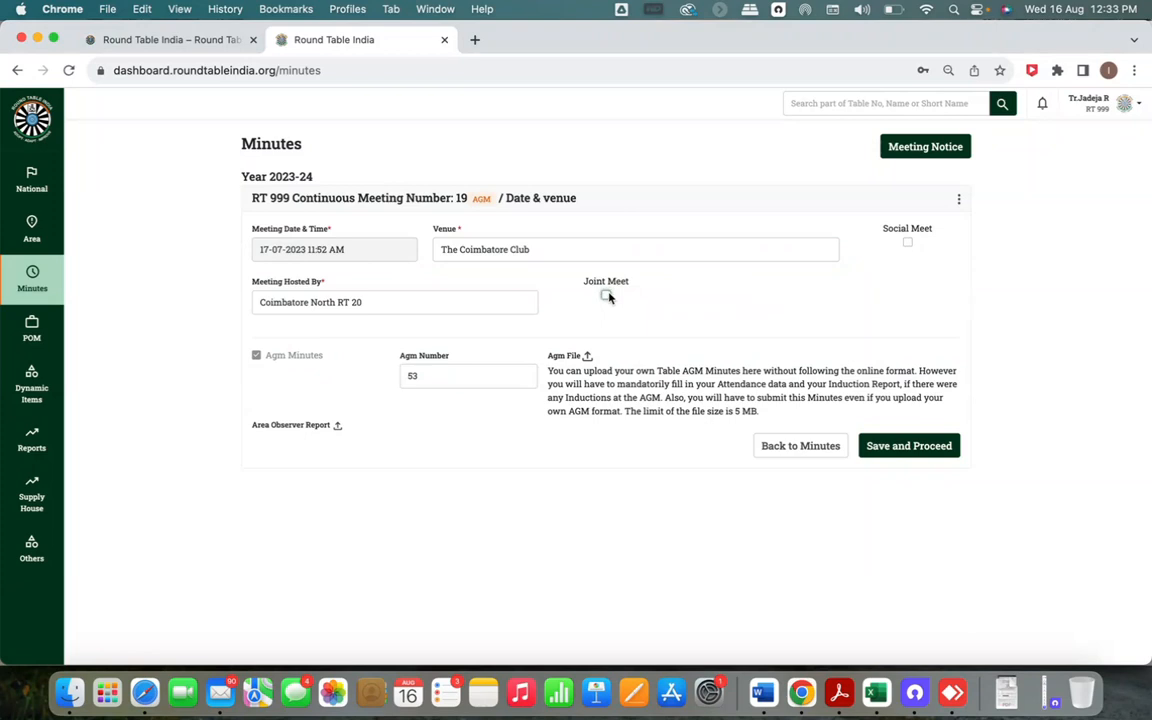
left_click(448, 377)
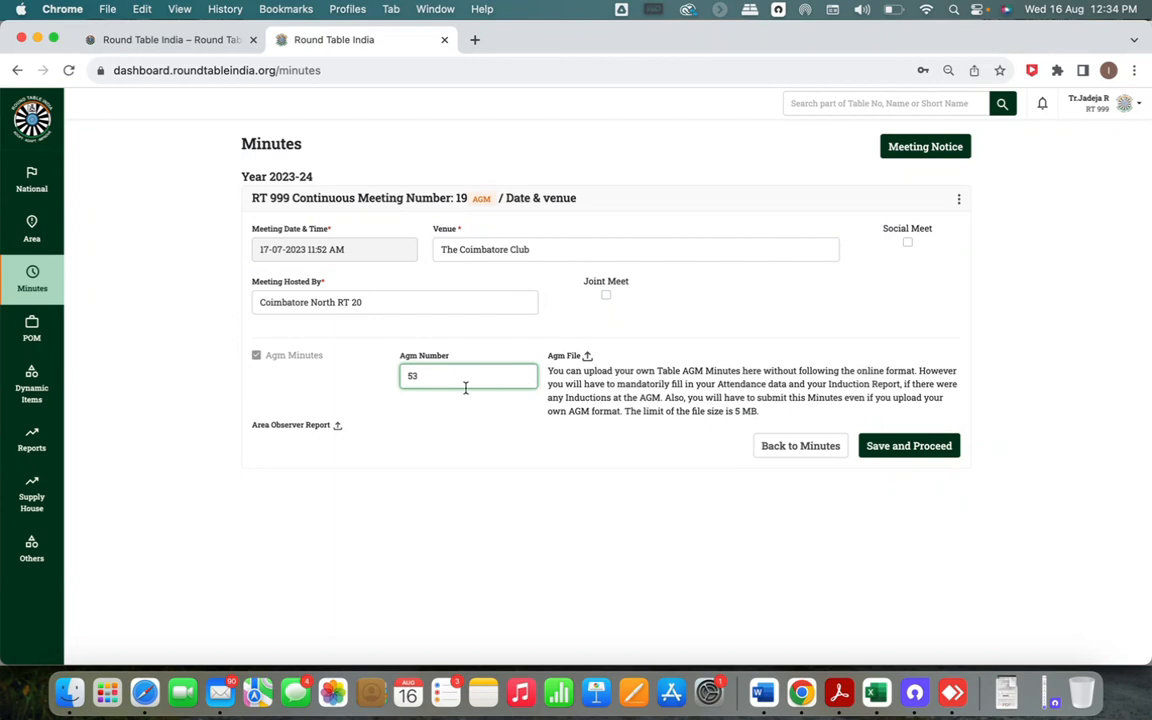
Upload the WhatsApp JPEG image from the RTI A7 AAGM folder as the Area Observer Report and save the date and venue section
left_click(337, 426)
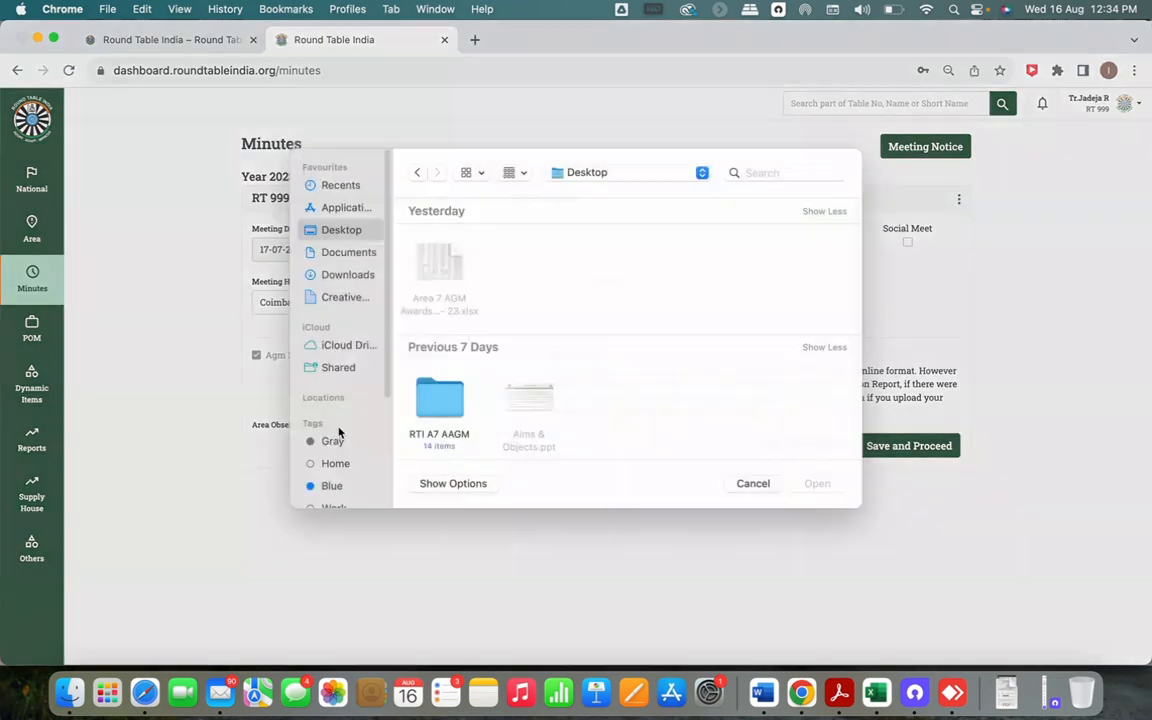
double_click(445, 408)
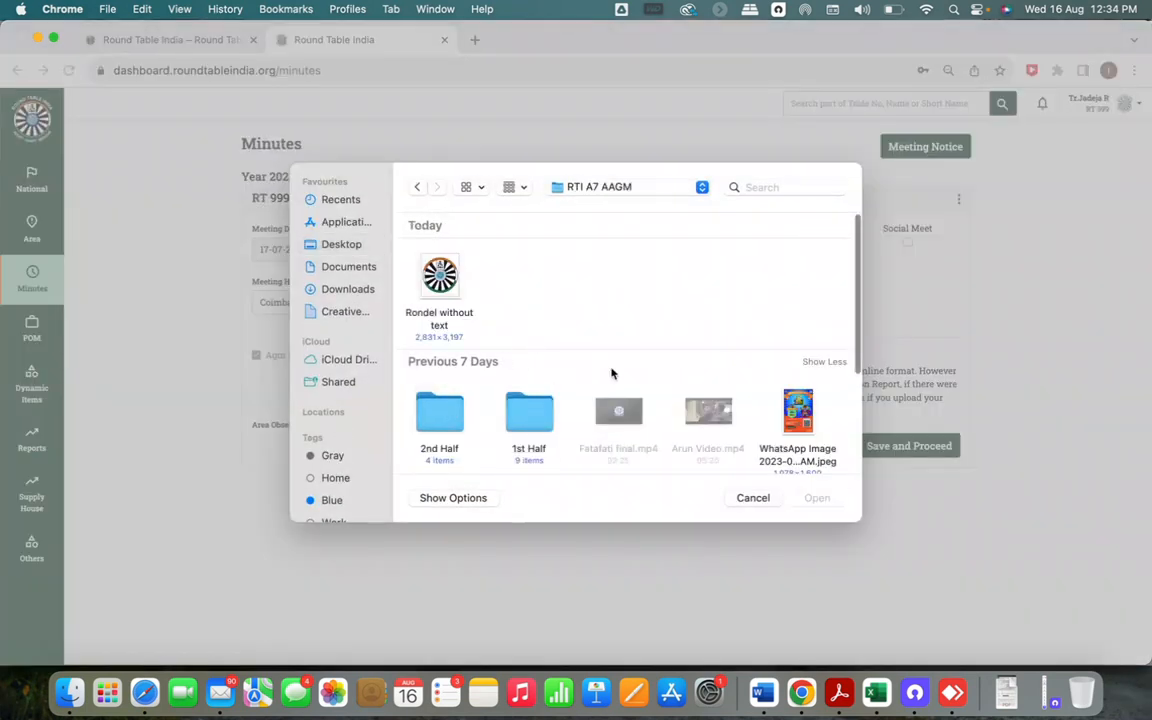
scroll(690, 385, "down", 3)
scroll(711, 389, "down", 1)
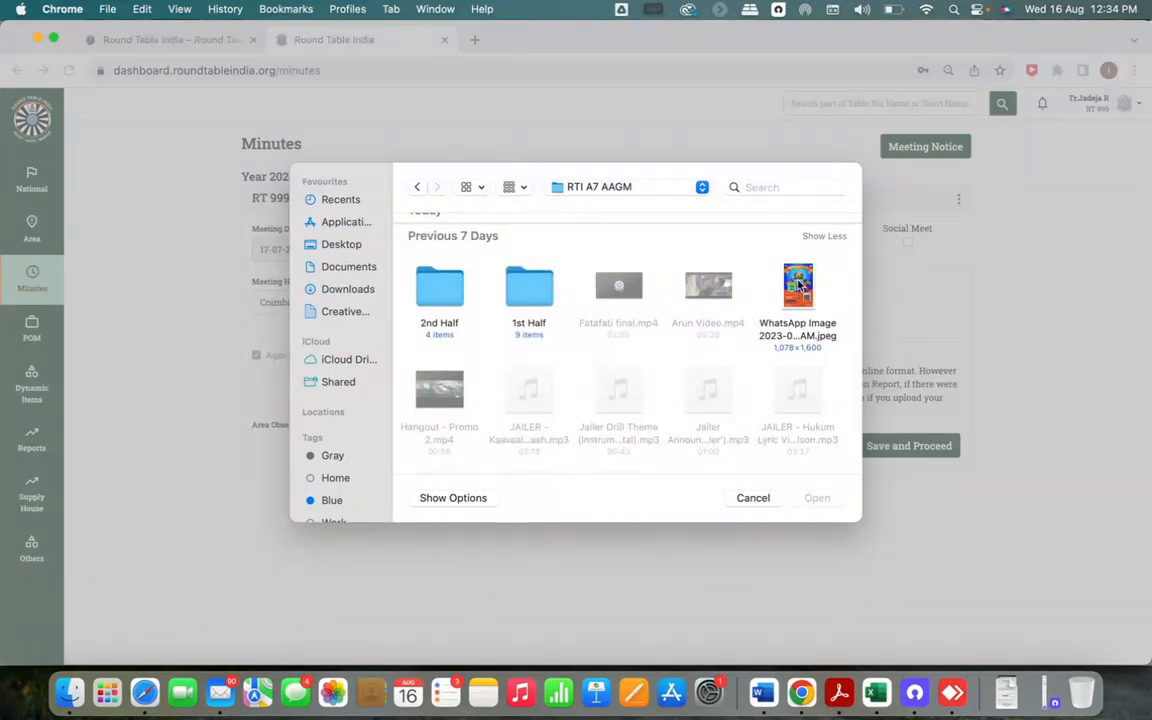
double_click(798, 285)
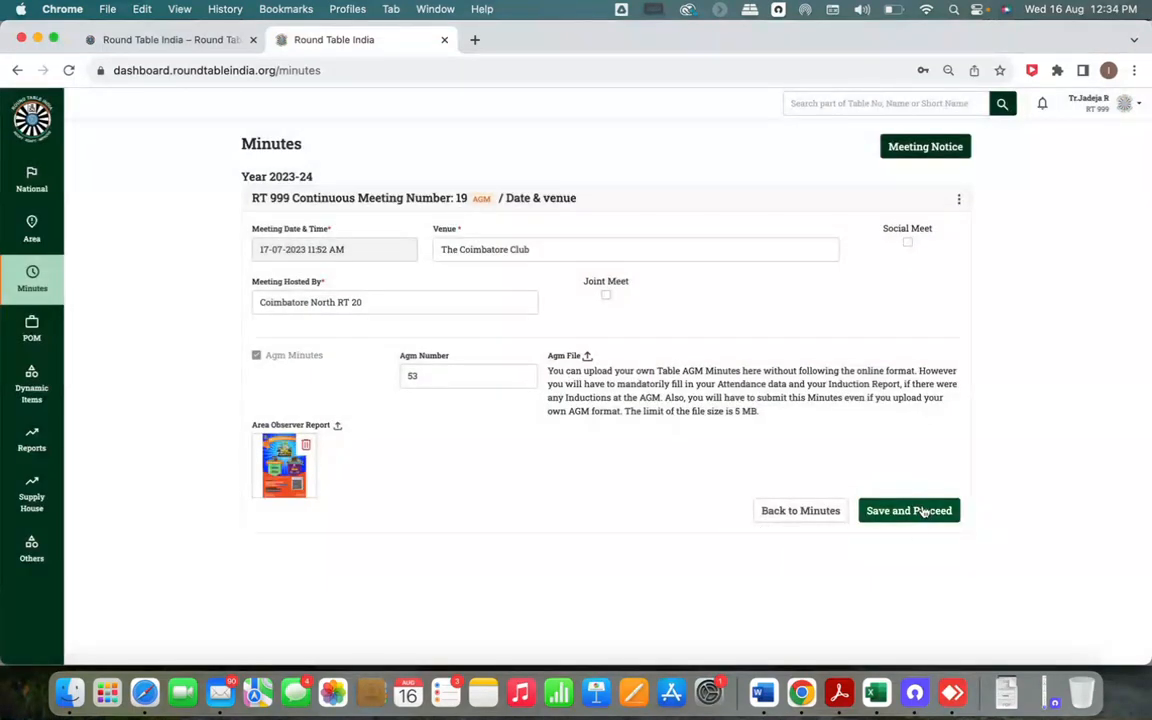
left_click(918, 518)
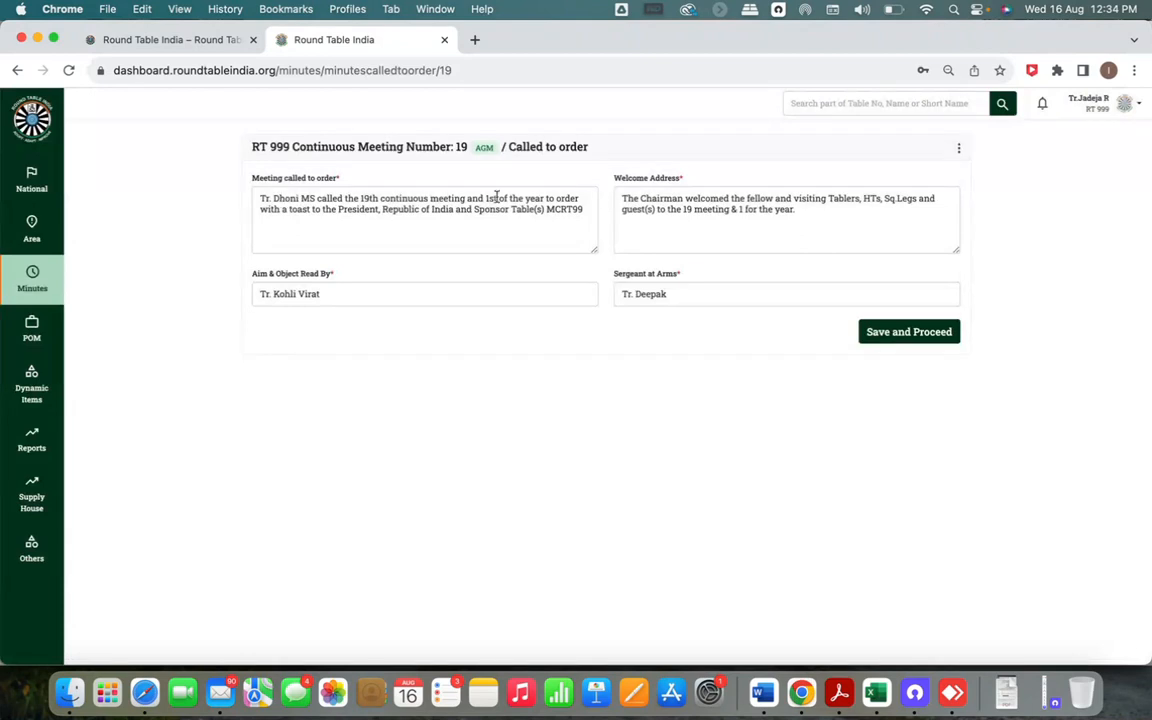
Save the Called to order section, keeping its prefilled Aim & Object reader and Sergeant at Arms
left_click(352, 300)
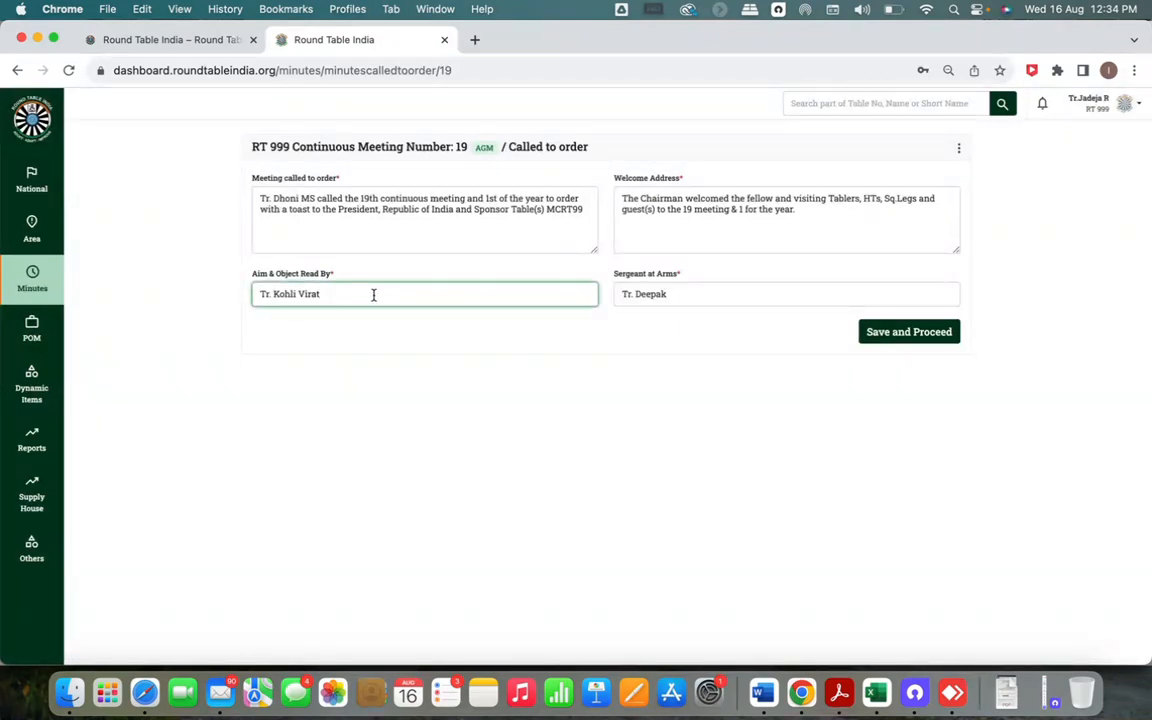
left_click(699, 296)
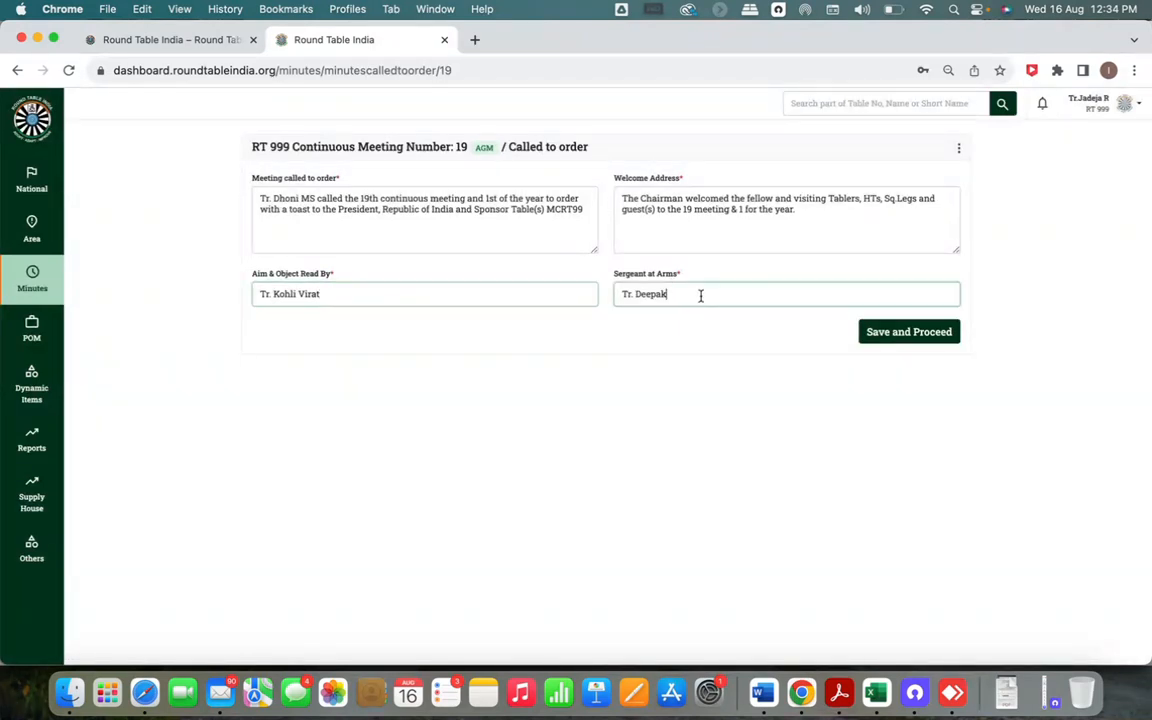
left_click(891, 333)
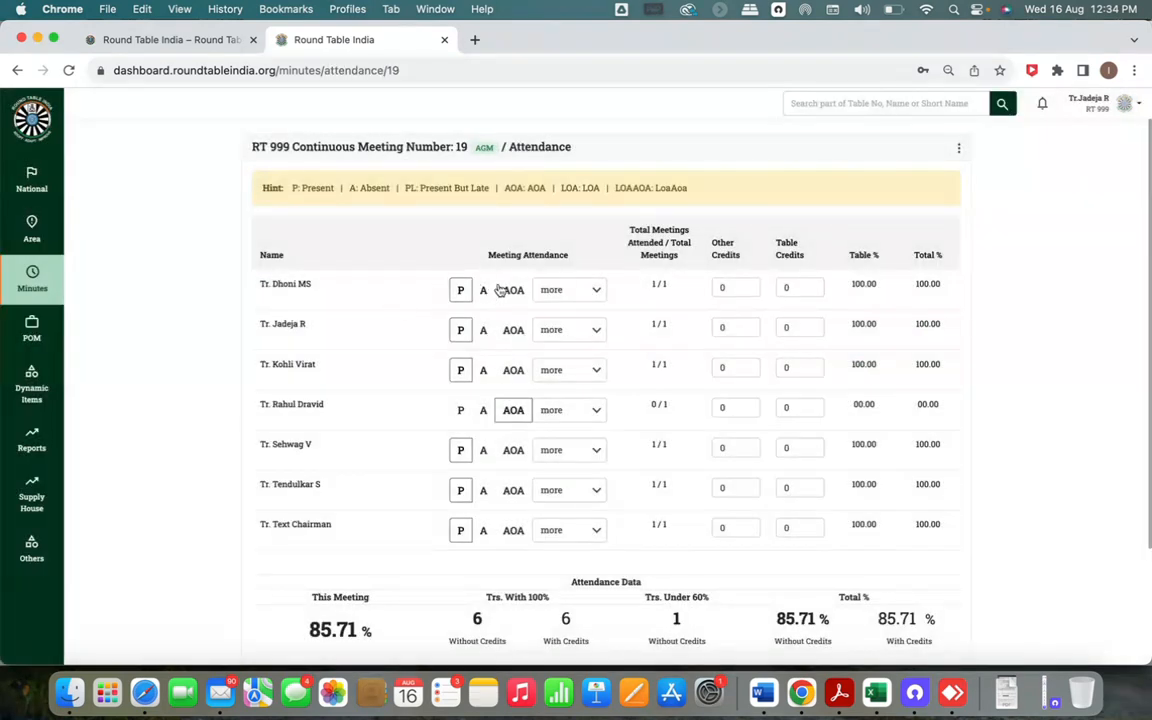
Review the attendance marks and the visiting guests entry, and save the Attendance section
scroll(448, 348, "down", 3)
scroll(448, 348, "down", 1)
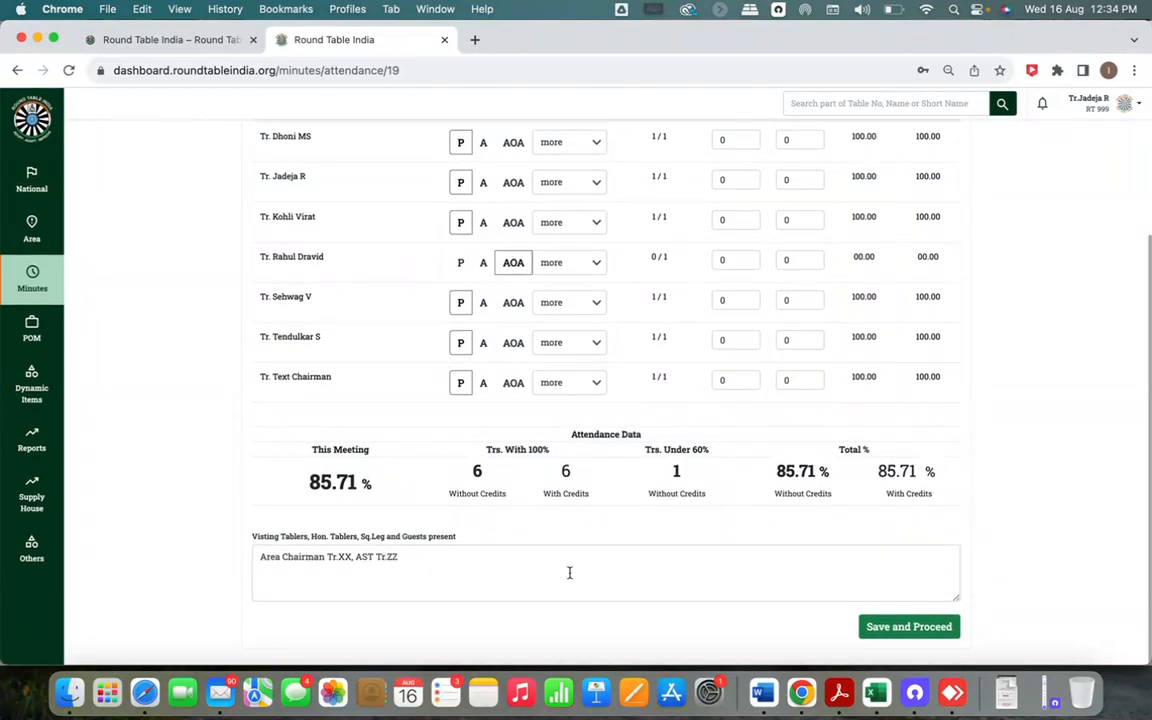
scroll(570, 350, "up", 1)
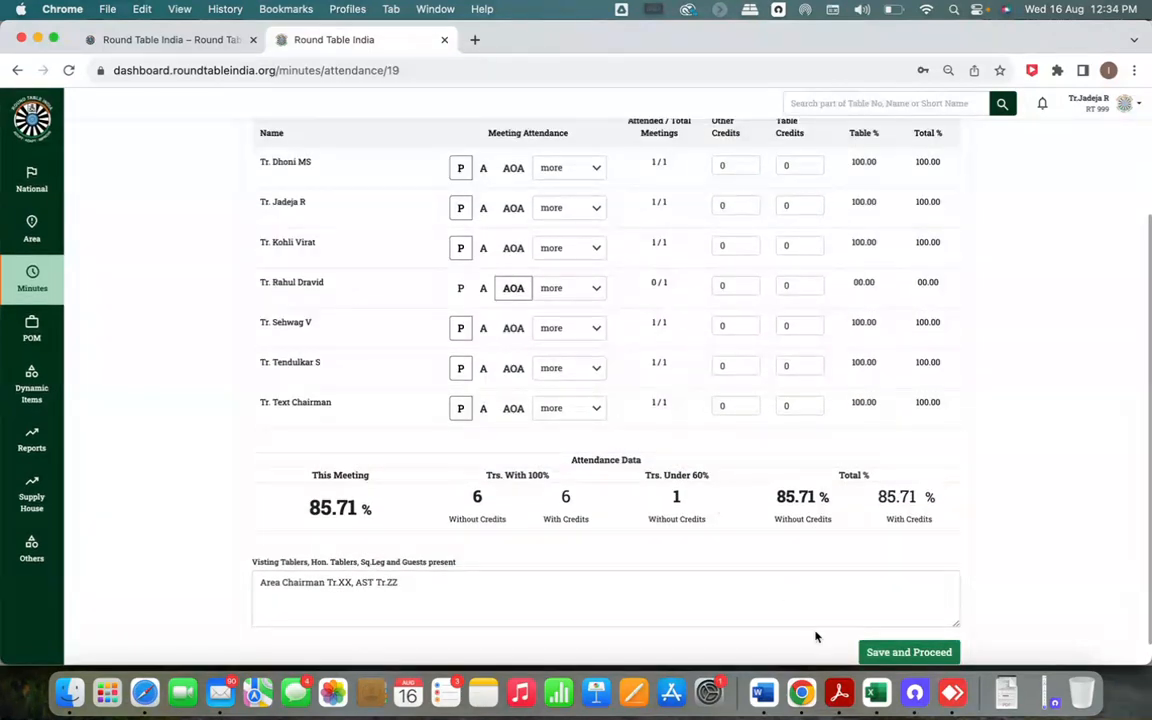
left_click(897, 660)
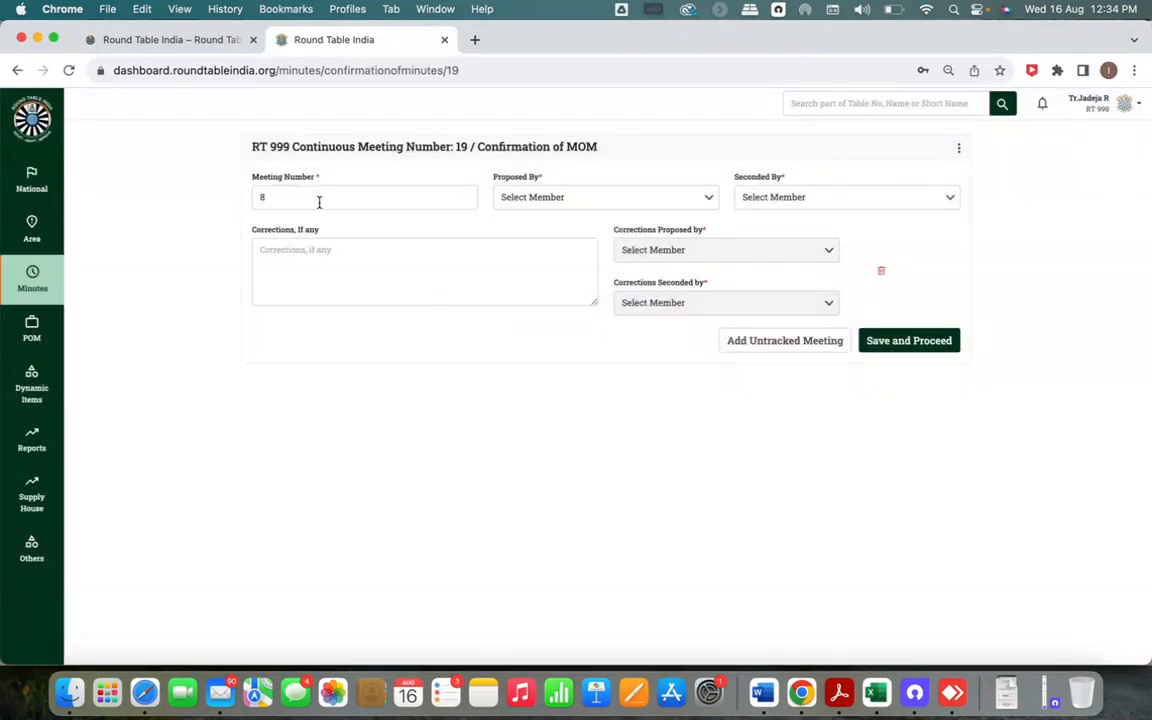
Set the second listed member as both proposer and seconder for meeting 8, leave corrections empty, and save the confirmation of minutes
left_click(291, 197)
left_click(615, 200)
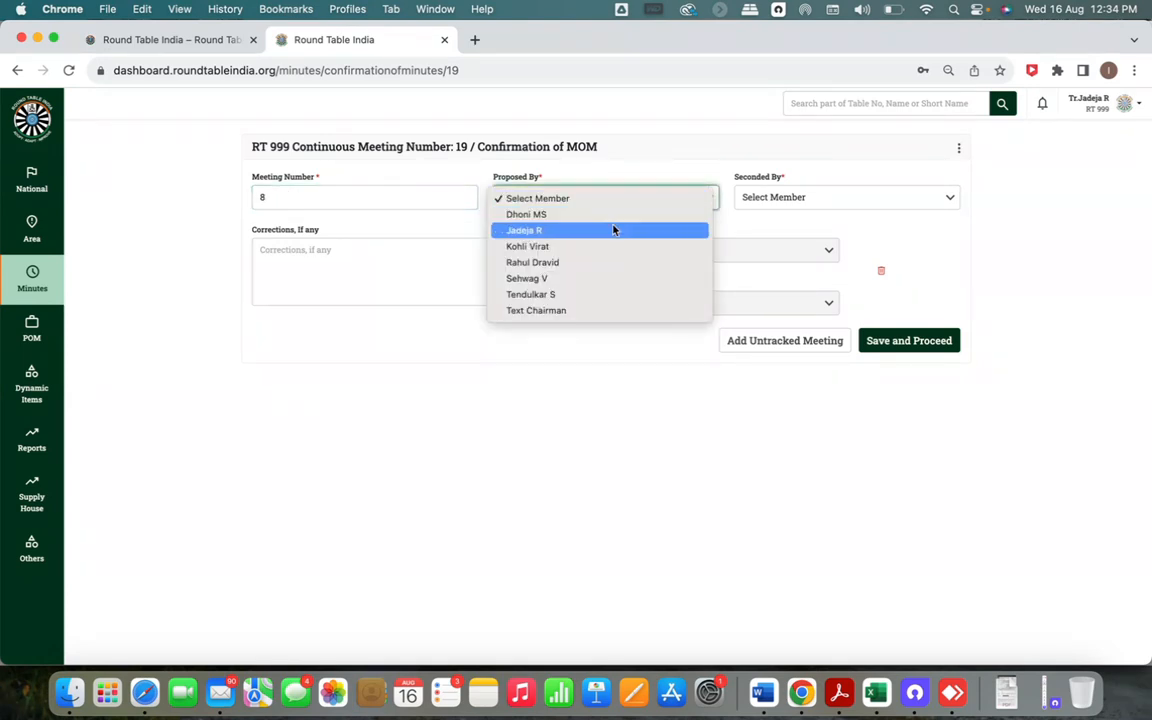
left_click(614, 230)
left_click(802, 198)
left_click(805, 229)
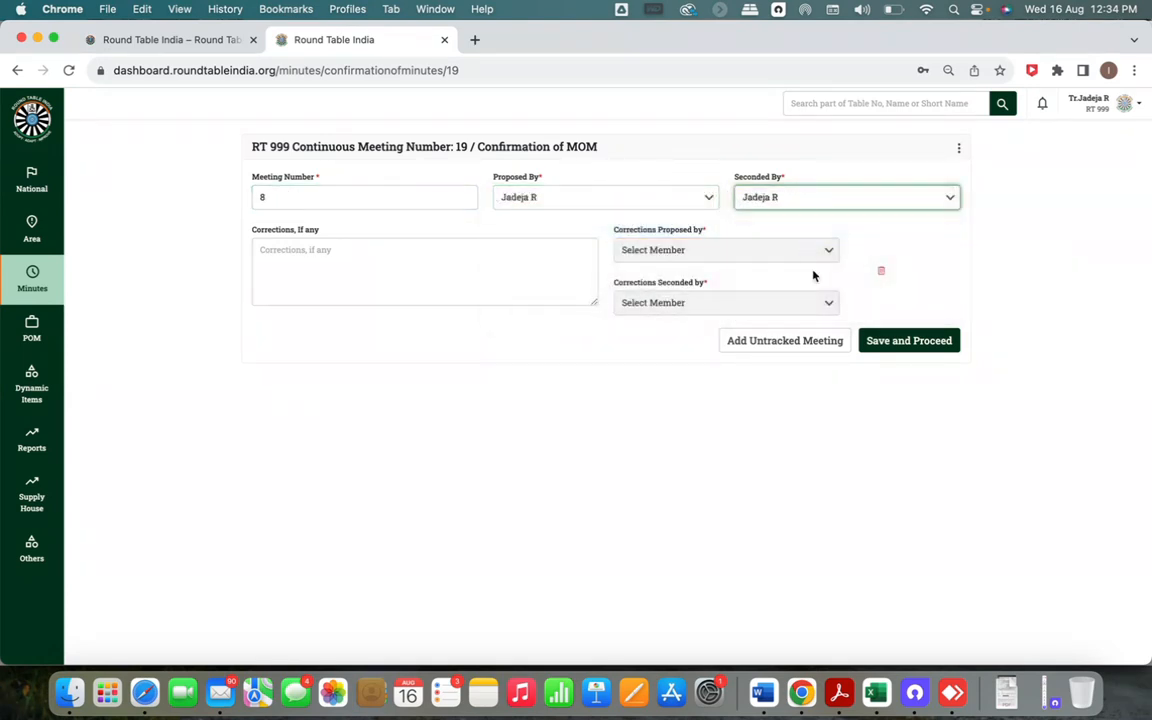
left_click(440, 283)
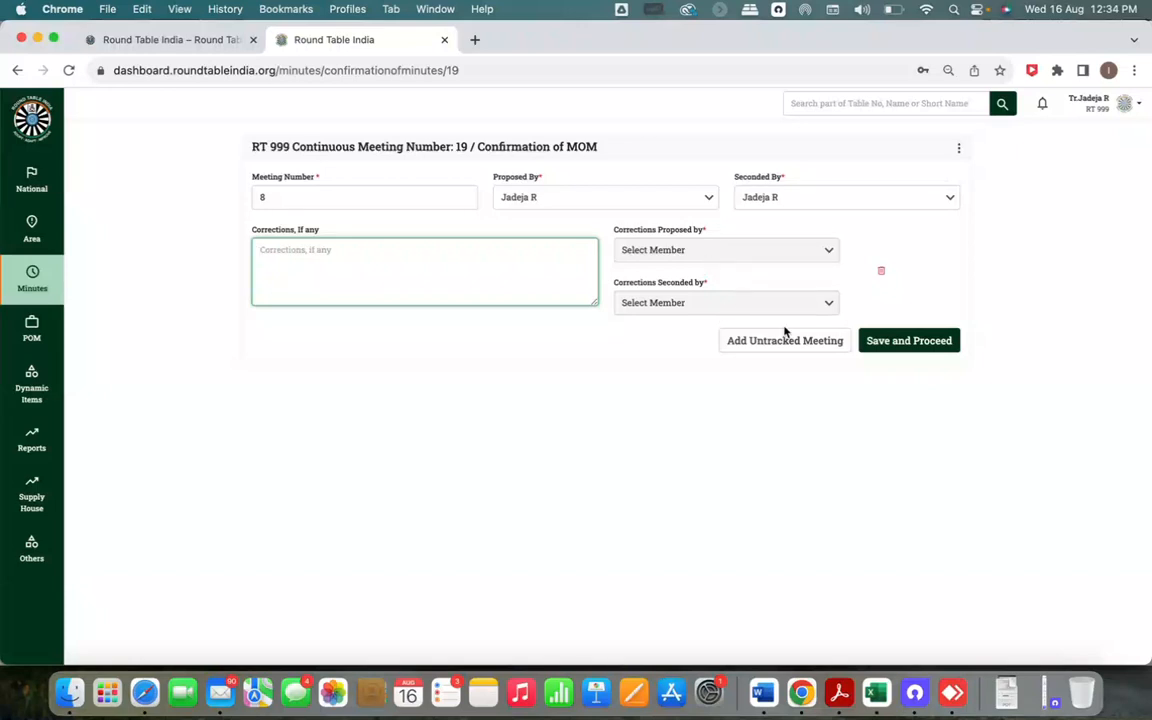
left_click(916, 342)
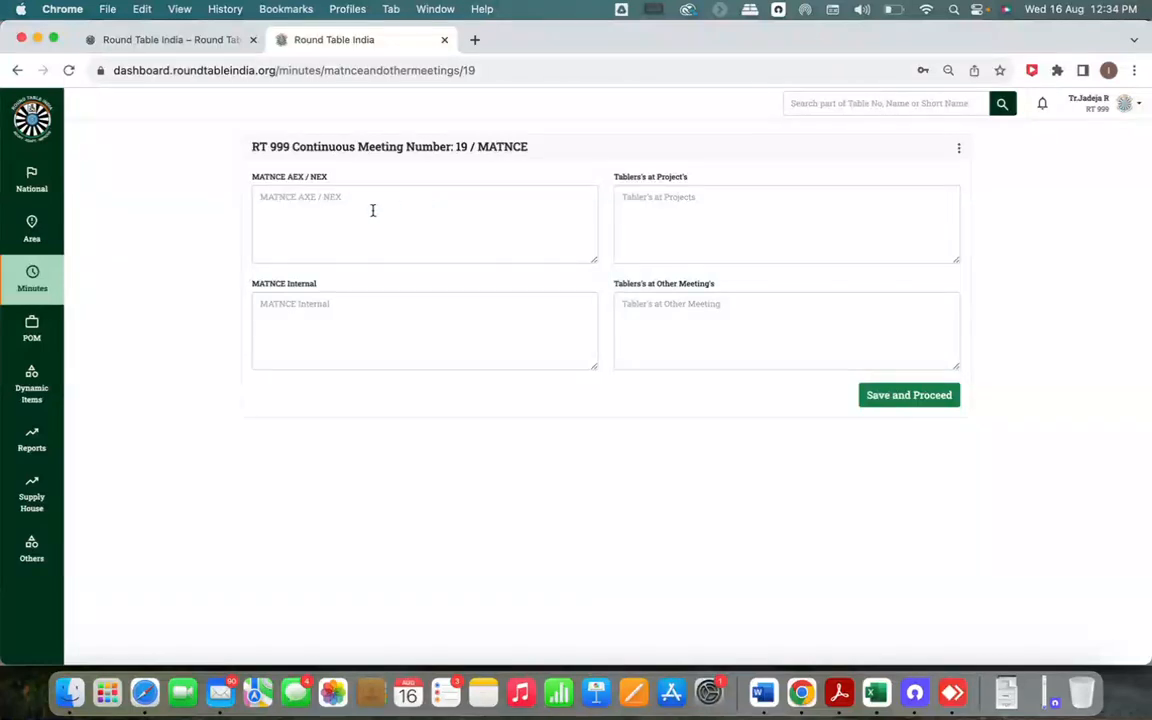
Save the MATNCE and Greetings sections with all their fields left empty
left_click(372, 210)
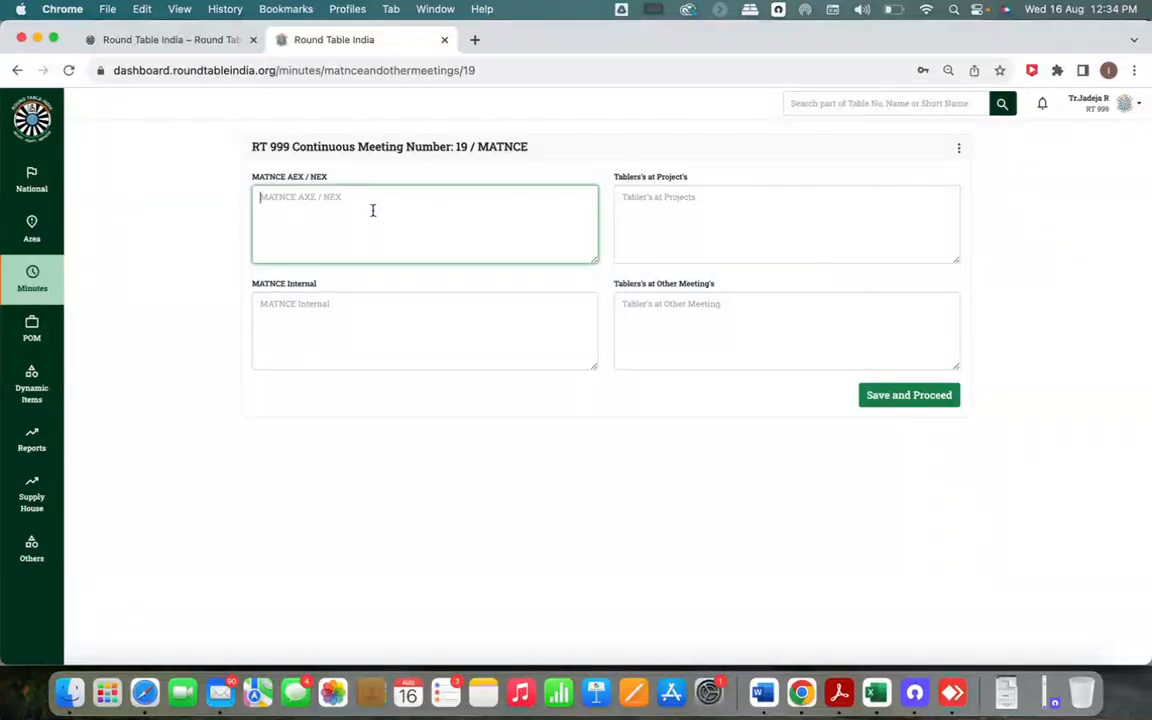
left_click(634, 213)
left_click(640, 321)
left_click(560, 303)
left_click(901, 397)
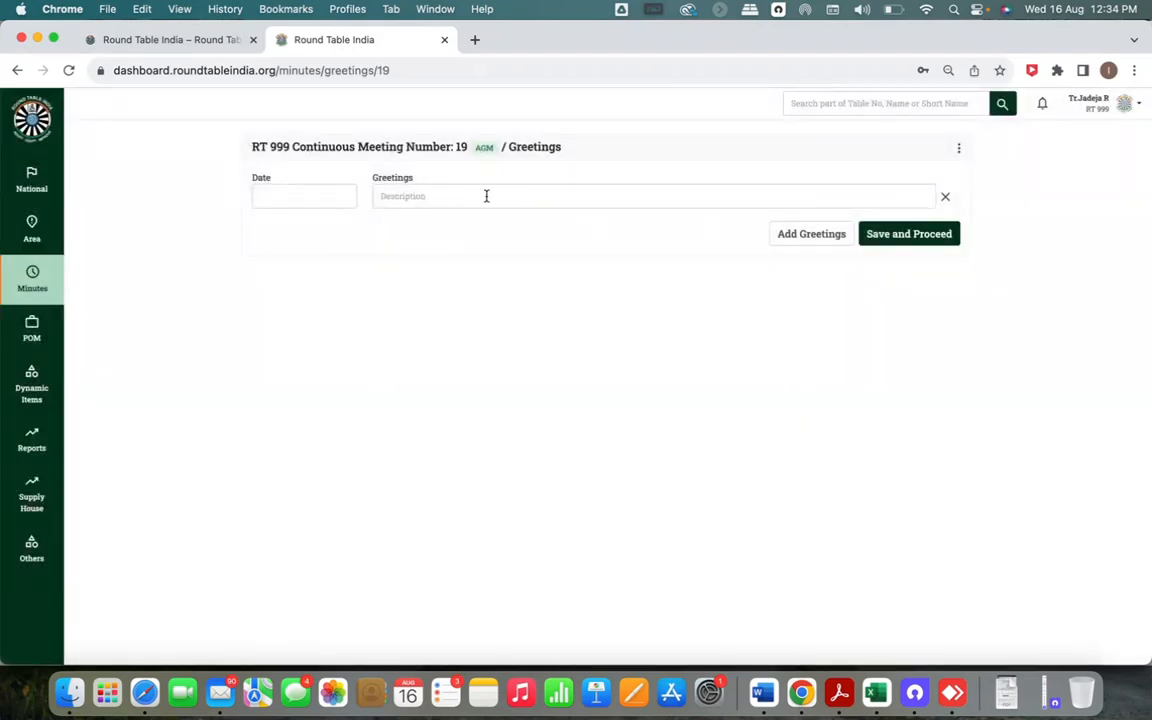
left_click(918, 237)
Enter XX for Communications Received, YY for Communications Sent, AA for Motions and BB for Gifts and Awards
left_click(411, 209)
type("xx")
left_click(662, 211)
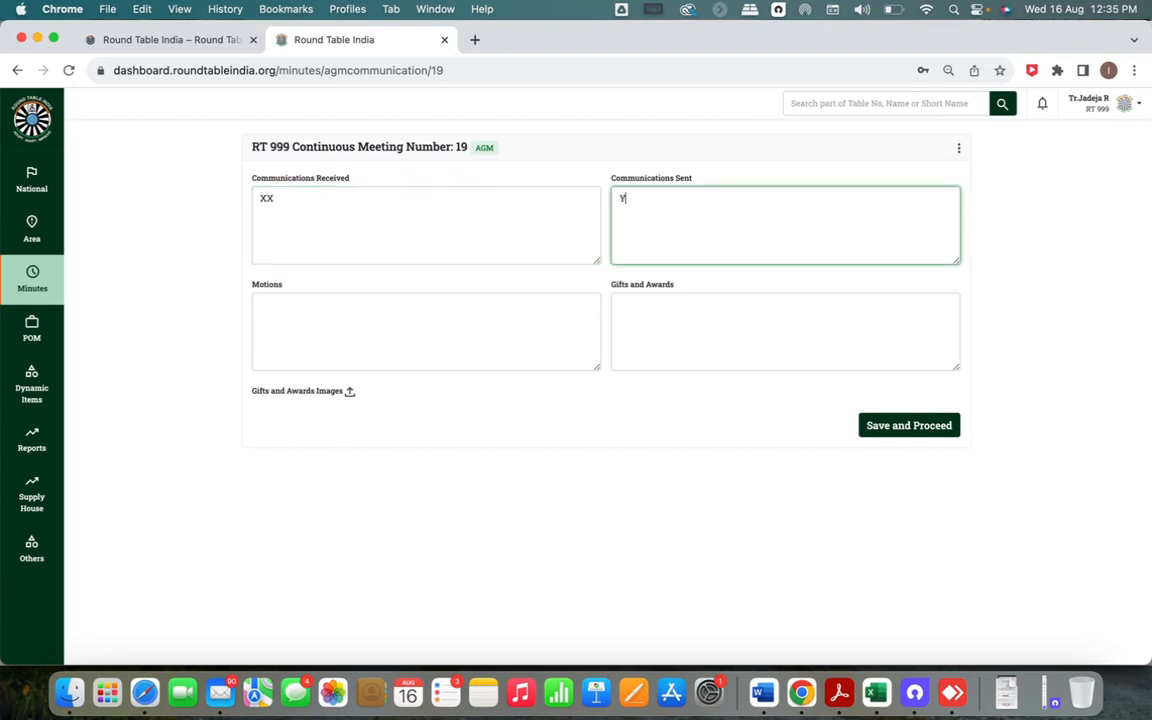
type("YY")
left_click(410, 309)
type("AA")
left_click(660, 320)
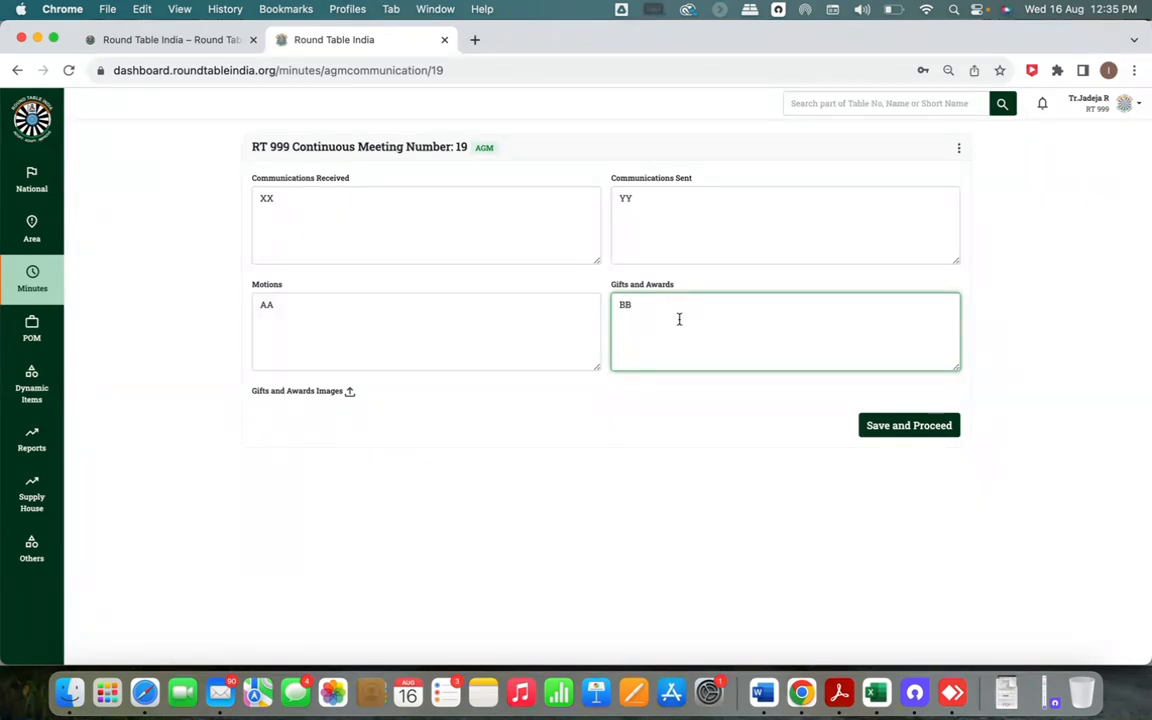
Upload the WhatsApp JPEG as the Gifts and Awards image and save the communications section
left_click(350, 393)
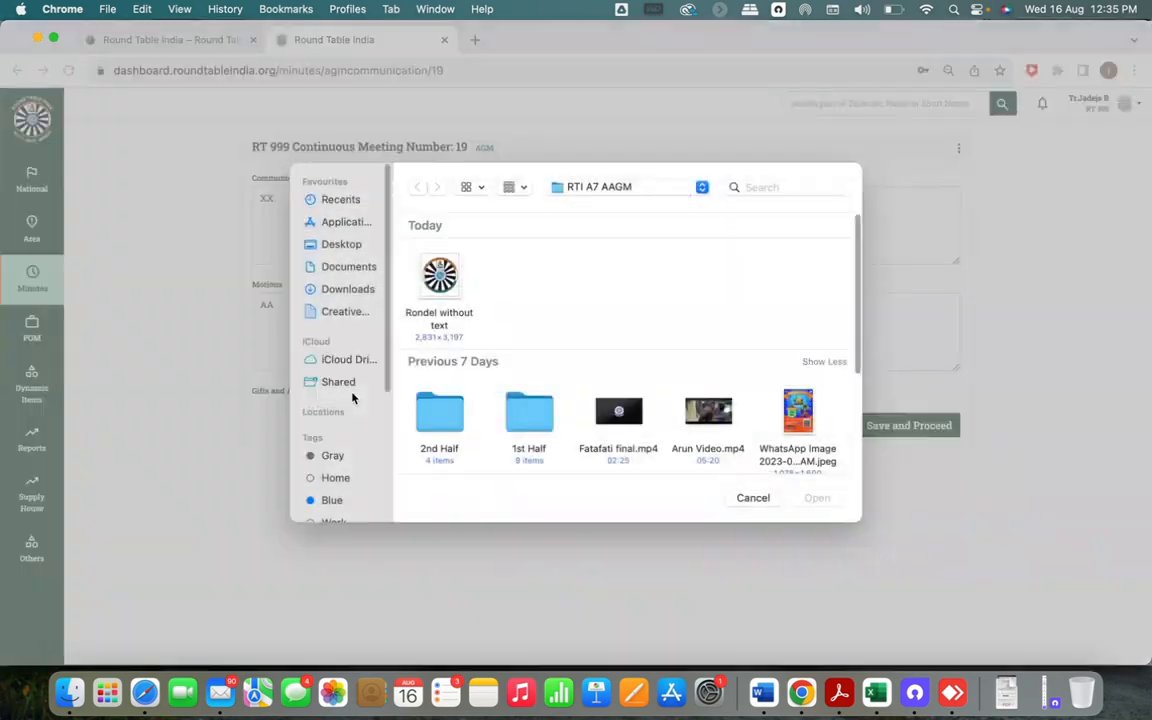
double_click(801, 420)
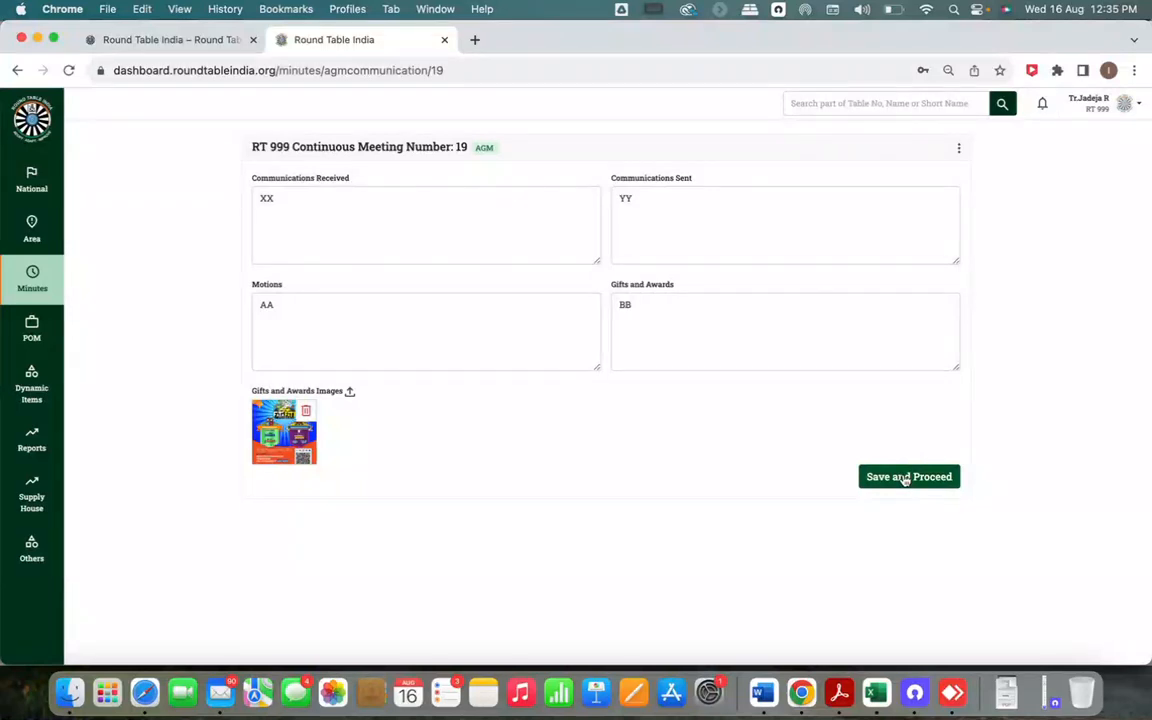
left_click(905, 477)
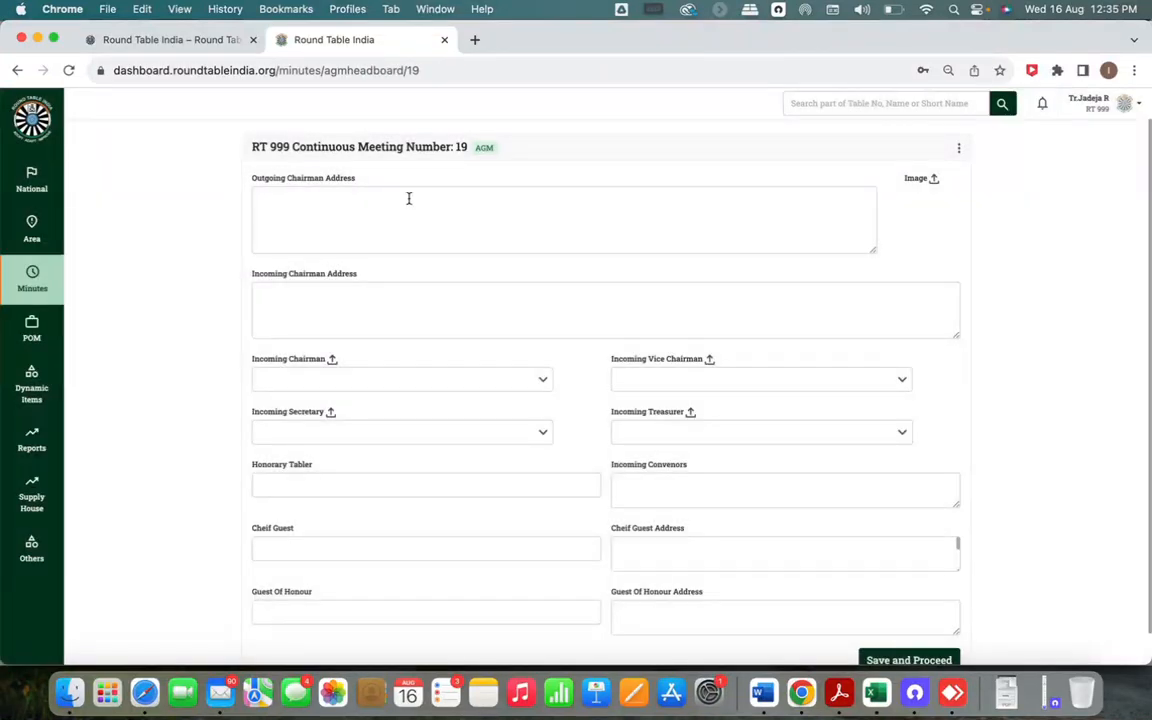
Enter AAA as the Outgoing Chairman Address and upload the "Rondel without text" image for it
left_click(408, 198)
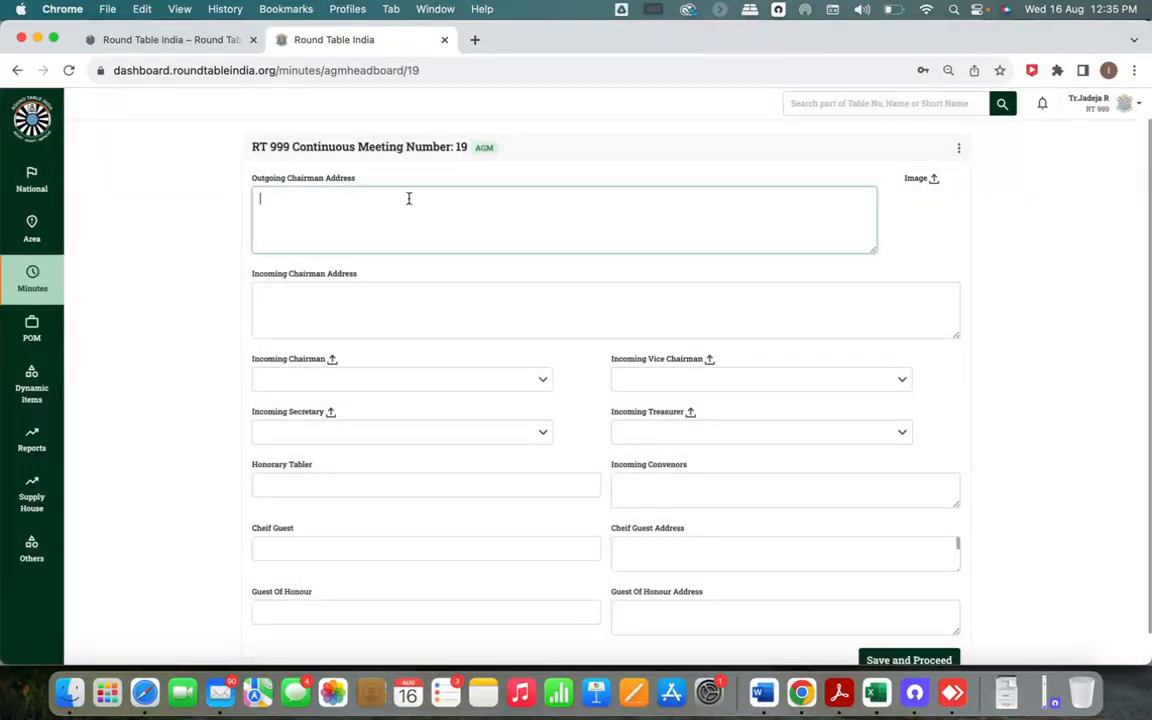
type("AAA")
left_click(933, 179)
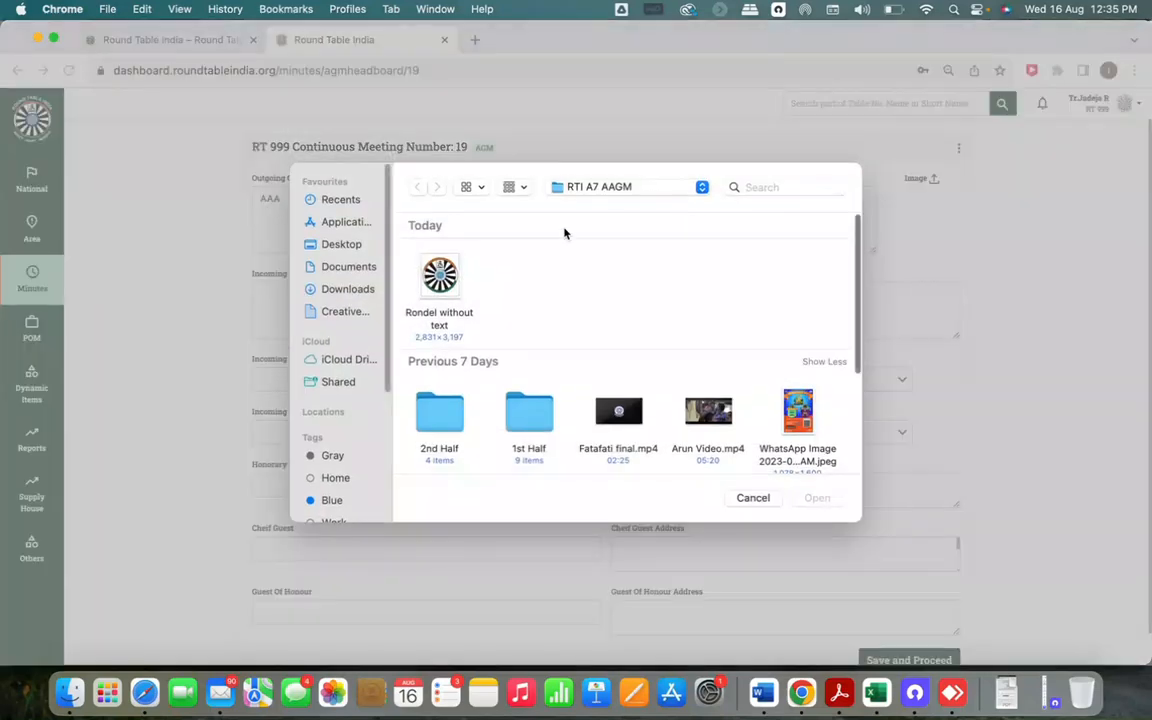
double_click(440, 278)
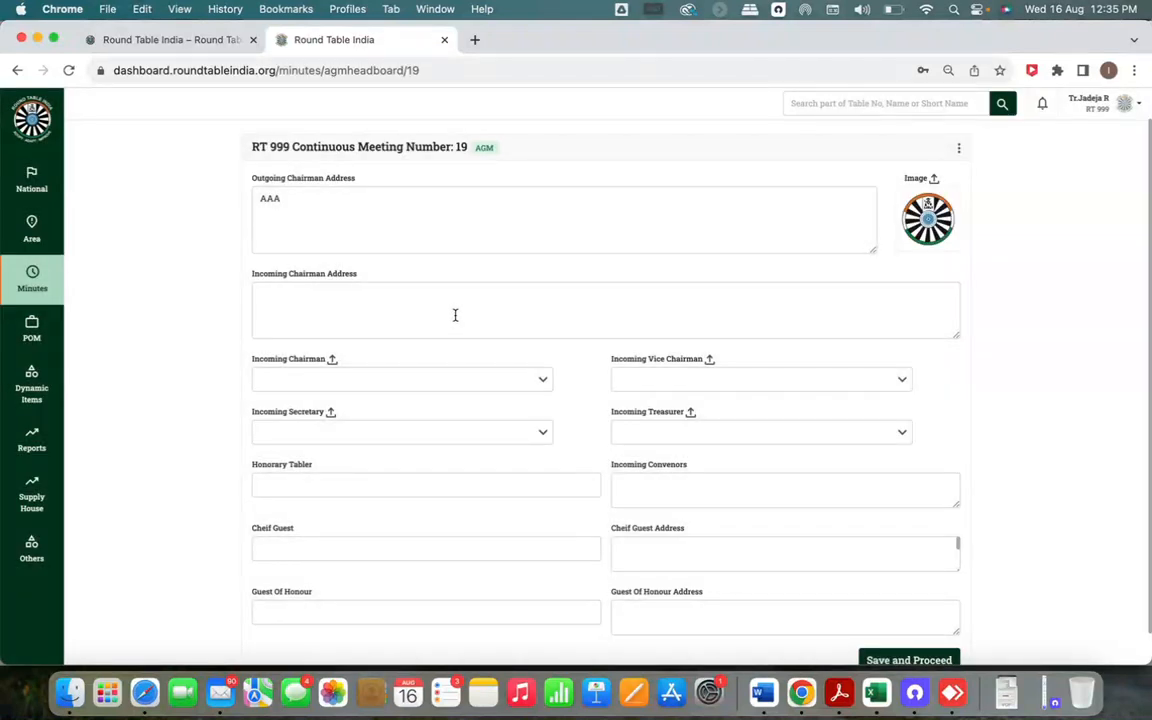
Enter BBB as the Incoming Chairman Address, and set the second listed member as Incoming Chairman with the "Rondel without text" image
left_click(414, 315)
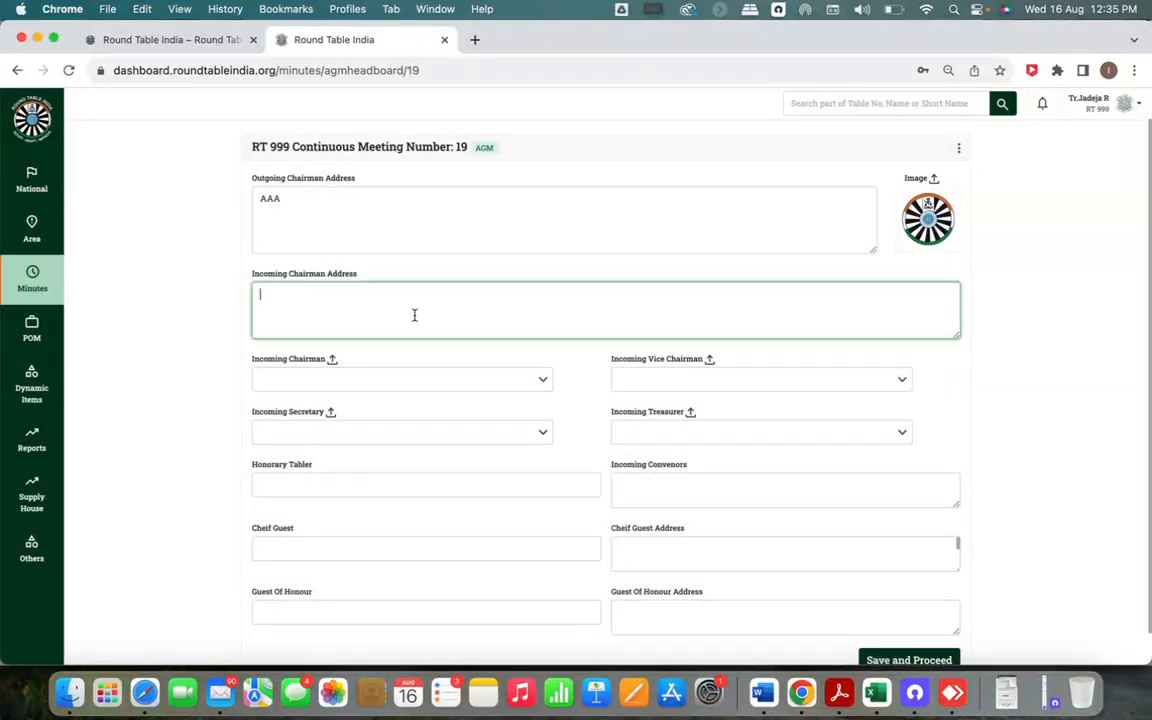
type("BBB")
left_click(340, 383)
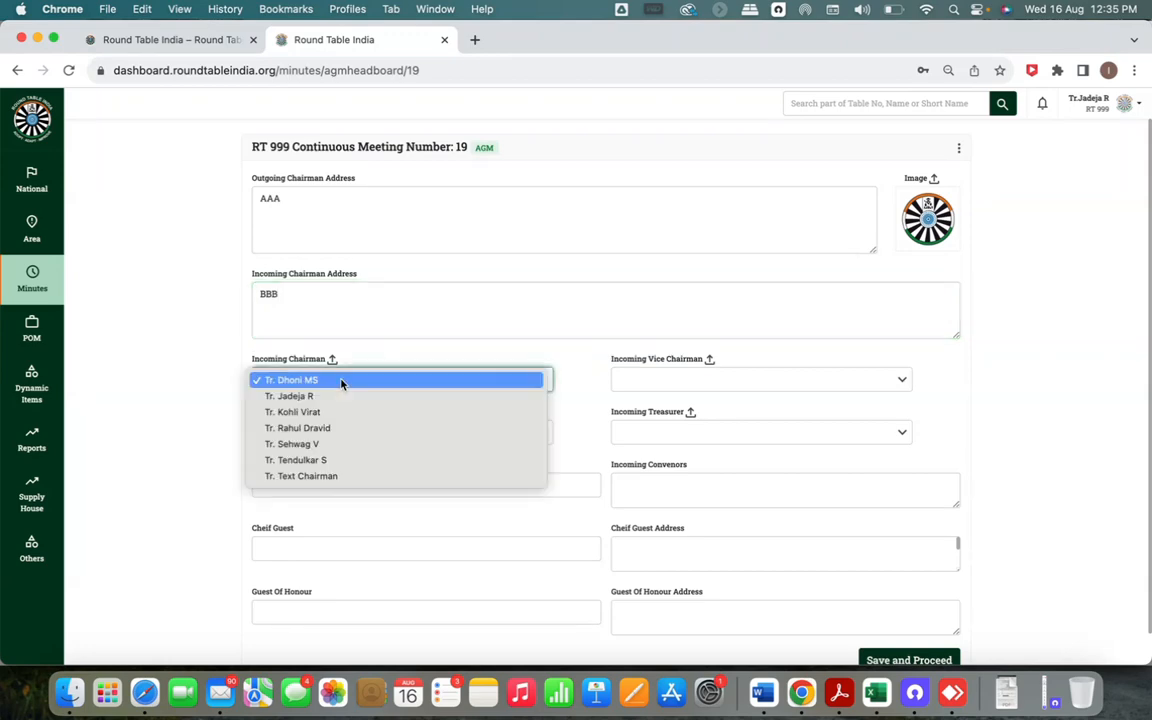
left_click(339, 402)
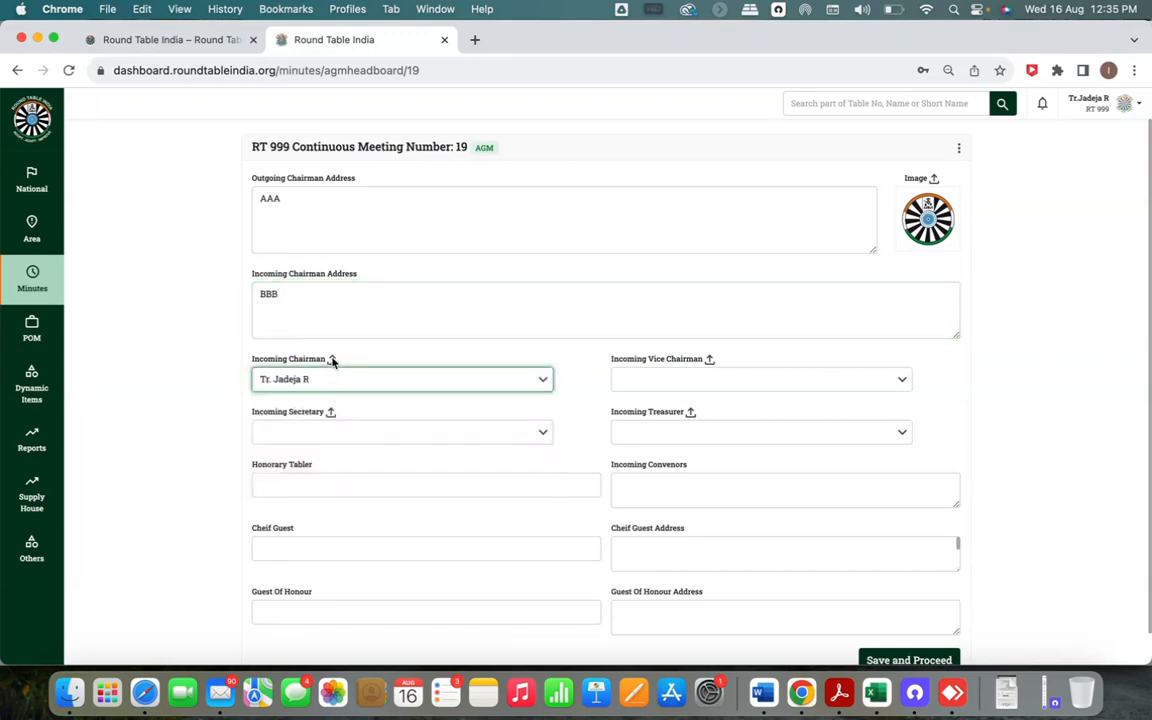
left_click(332, 359)
double_click(445, 272)
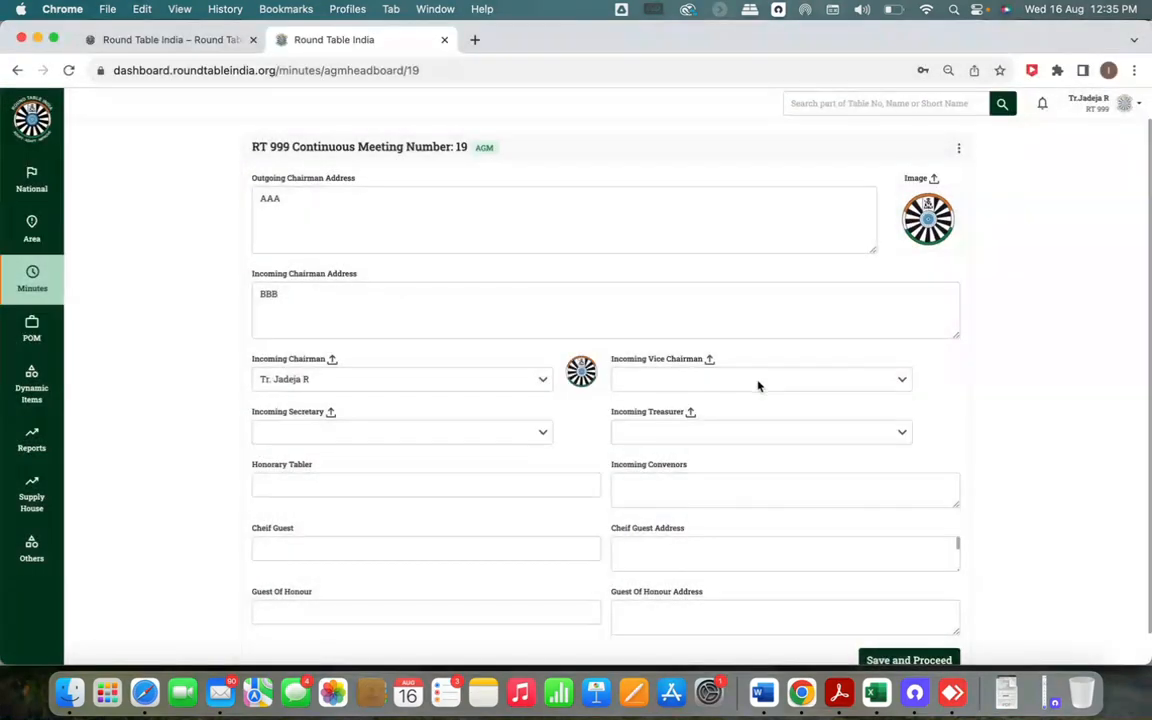
Set the third listed member as Incoming Vice Chairman and upload the "Rondel without text" image for that office
left_click(758, 381)
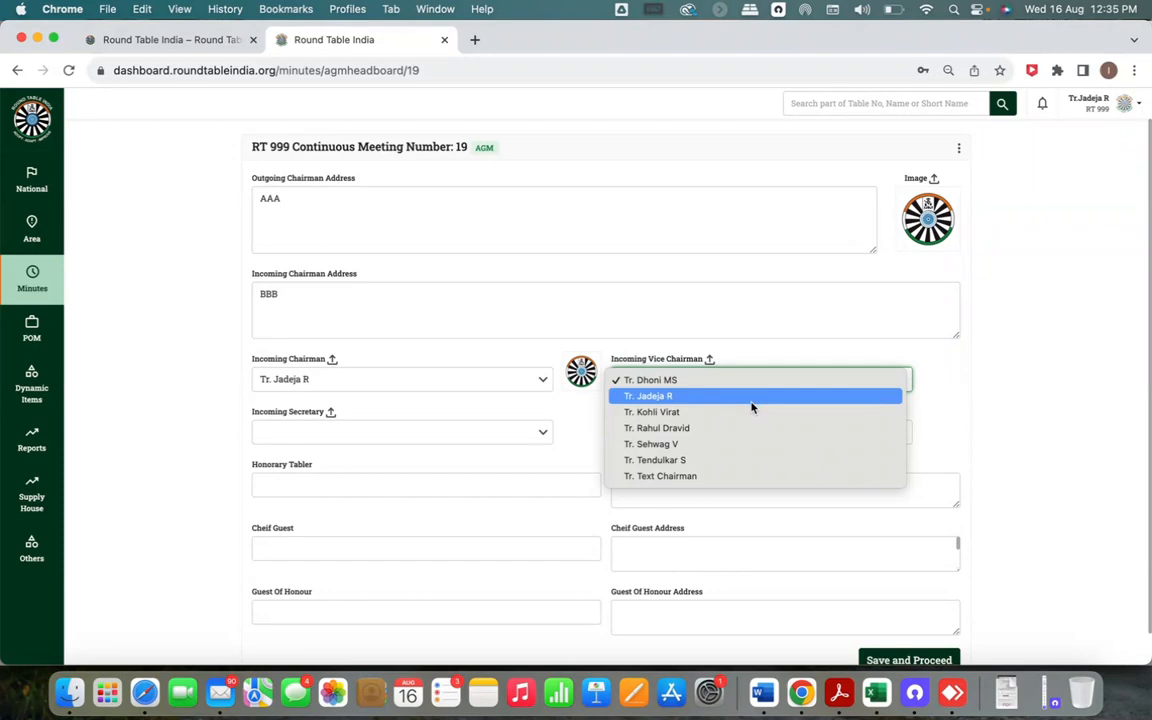
left_click(751, 413)
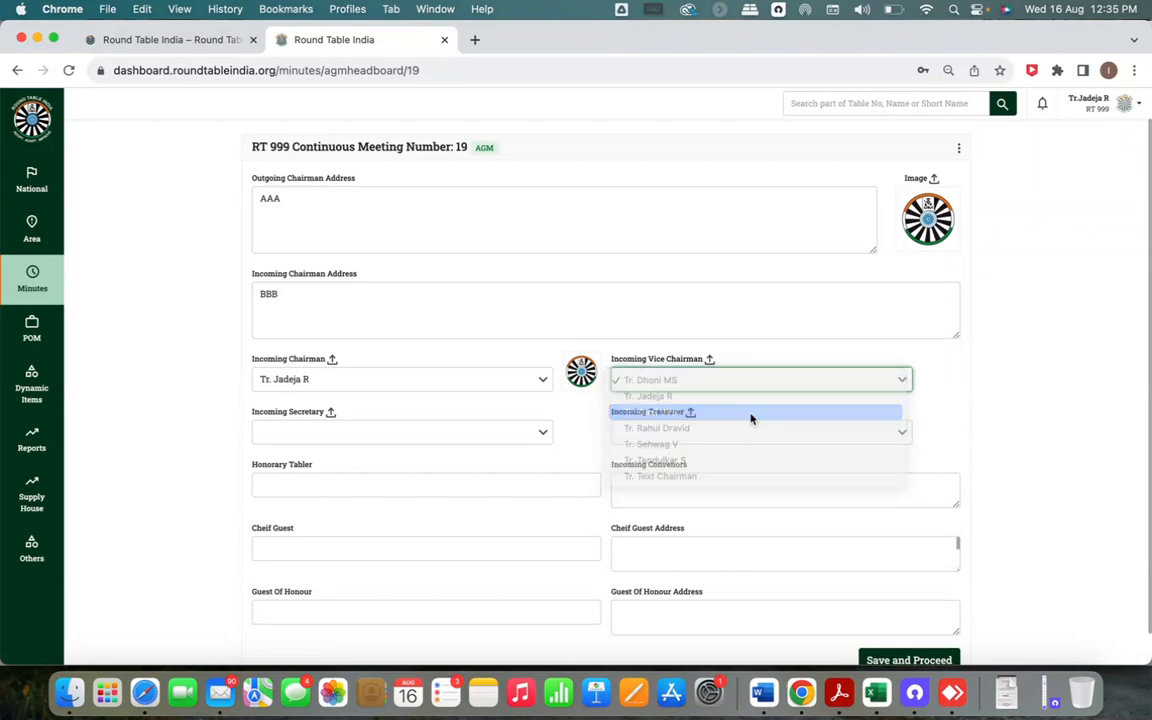
left_click(709, 360)
double_click(440, 278)
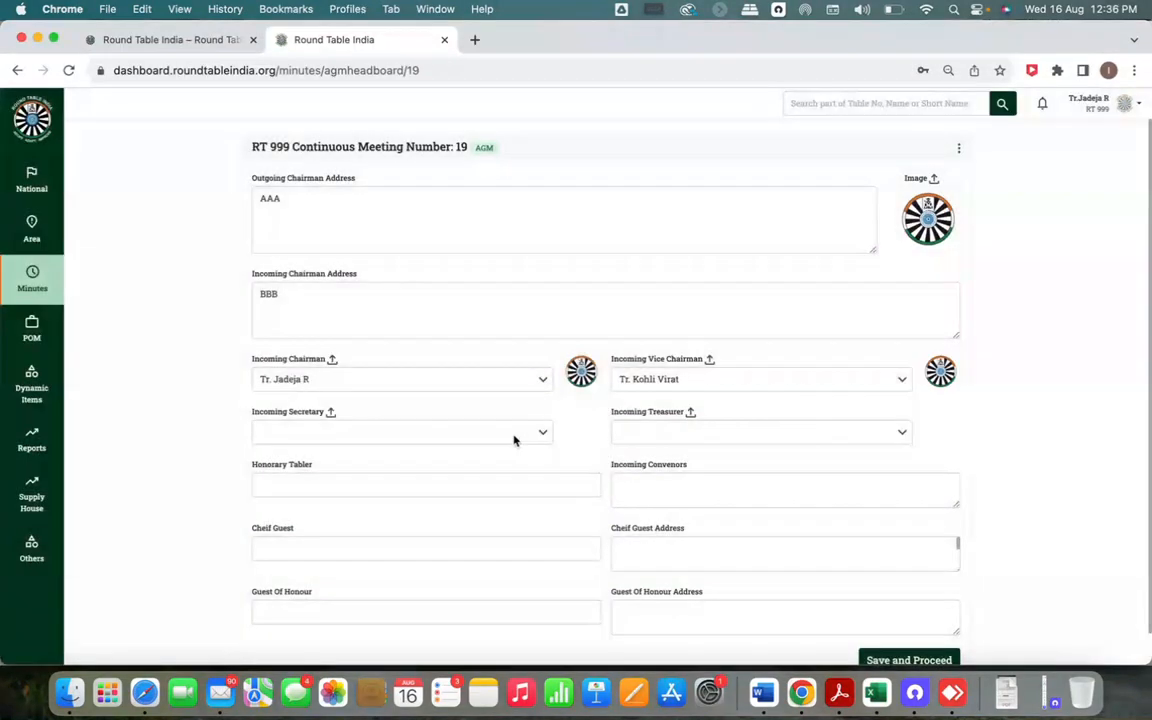
Set the fifth listed member as Incoming Secretary and upload the "Rondel without text" image for that office
left_click(505, 437)
left_click(487, 497)
left_click(330, 411)
double_click(458, 266)
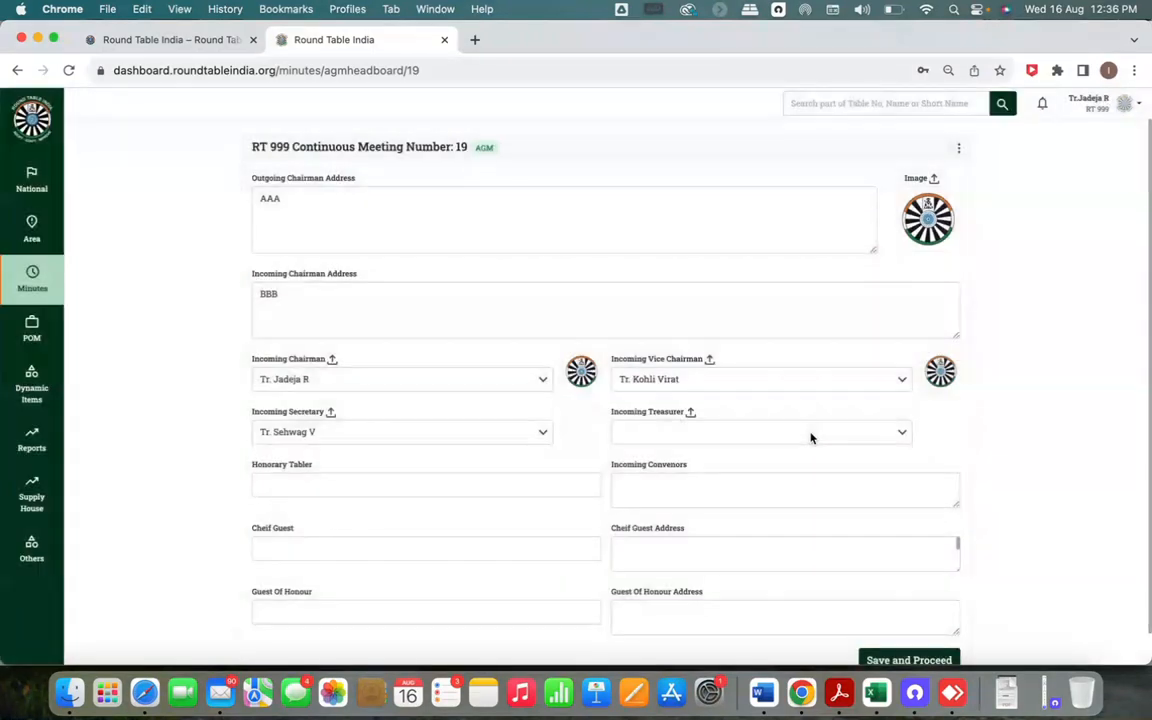
Set the sixth listed member as Incoming Treasurer and upload the "Rondel without text" image for that office
left_click(811, 434)
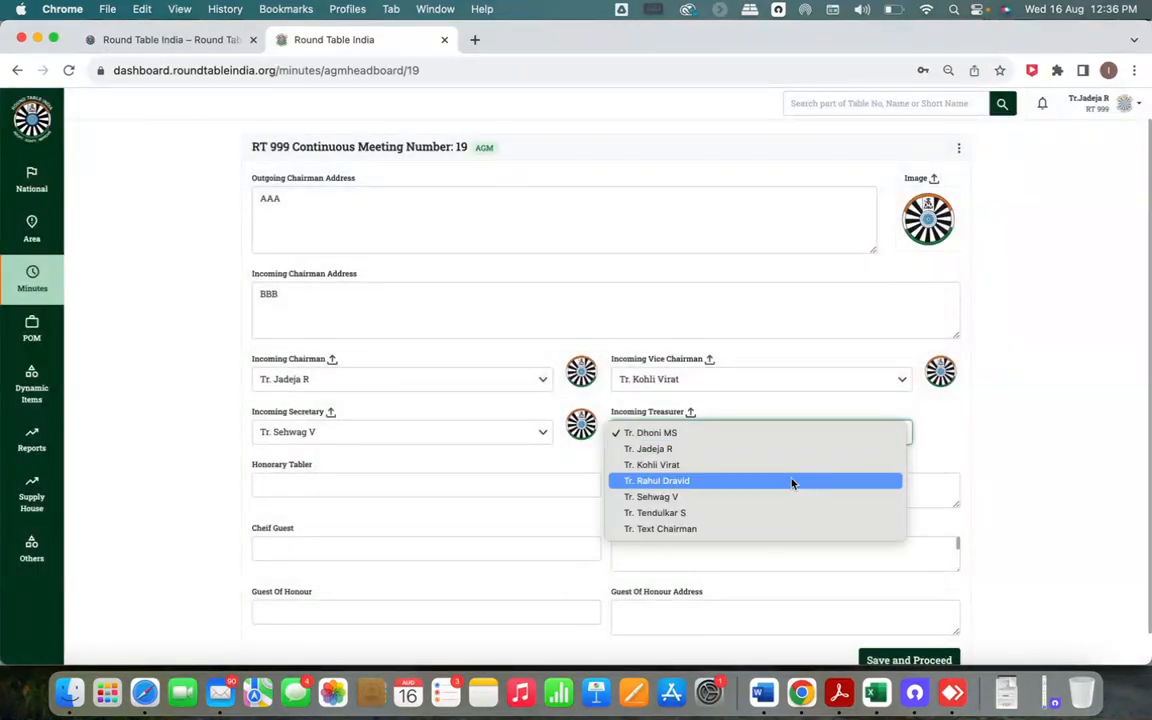
left_click(785, 513)
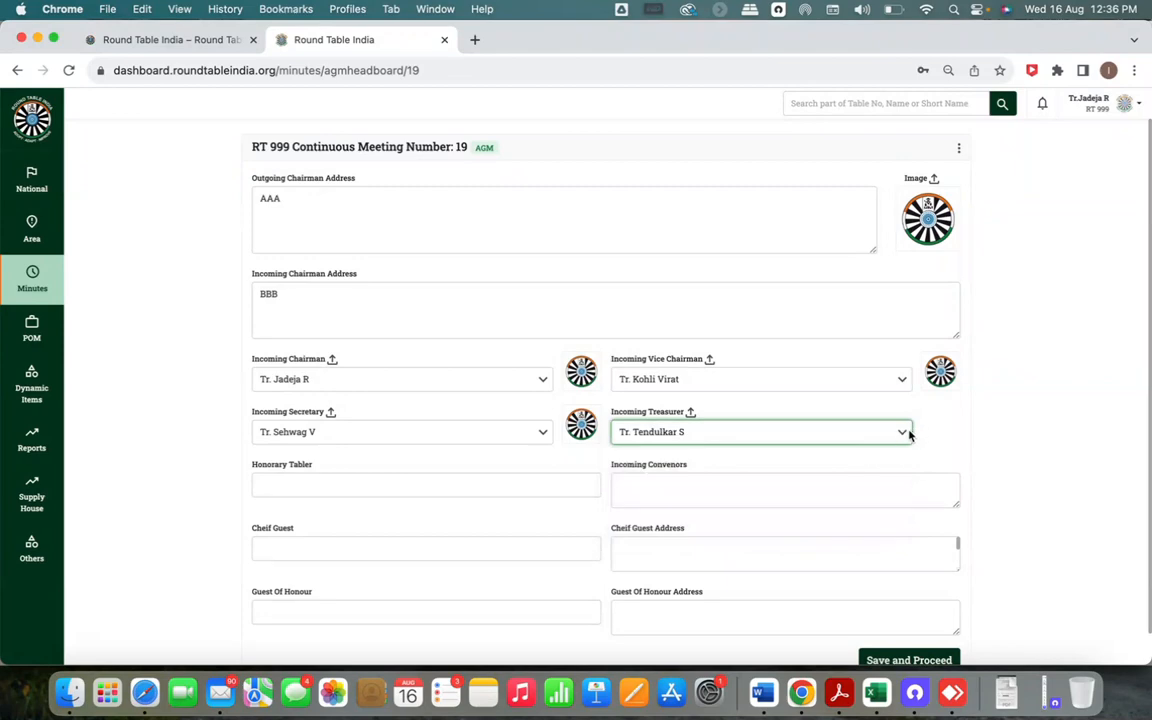
left_click(690, 412)
left_click(430, 275)
left_click(817, 498)
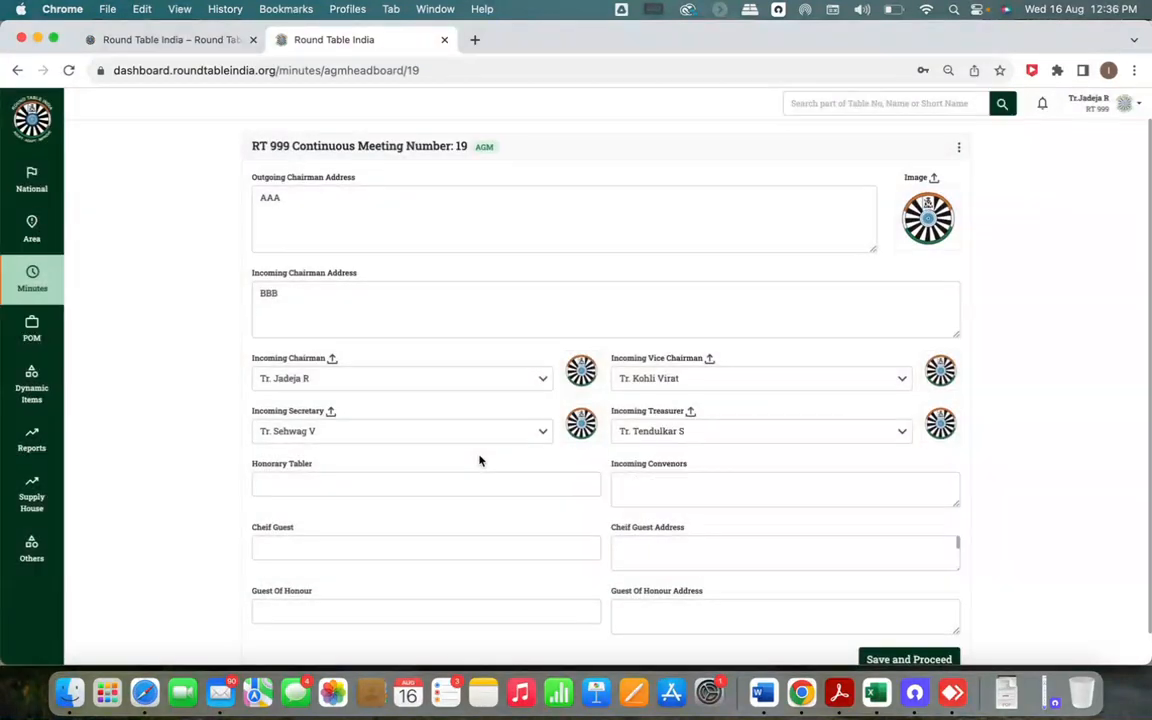
Enter "Sq. Leg AAA & Sq.Leb BBB" as Honorary Tabler and list "Projects FTE - AAA" and "HEAL - BBB" as Incoming Convenors on separate lines
scroll(427, 450, "down", 1)
left_click(421, 450)
type("Sq. Leg AAA & Sq.Leb BBB")
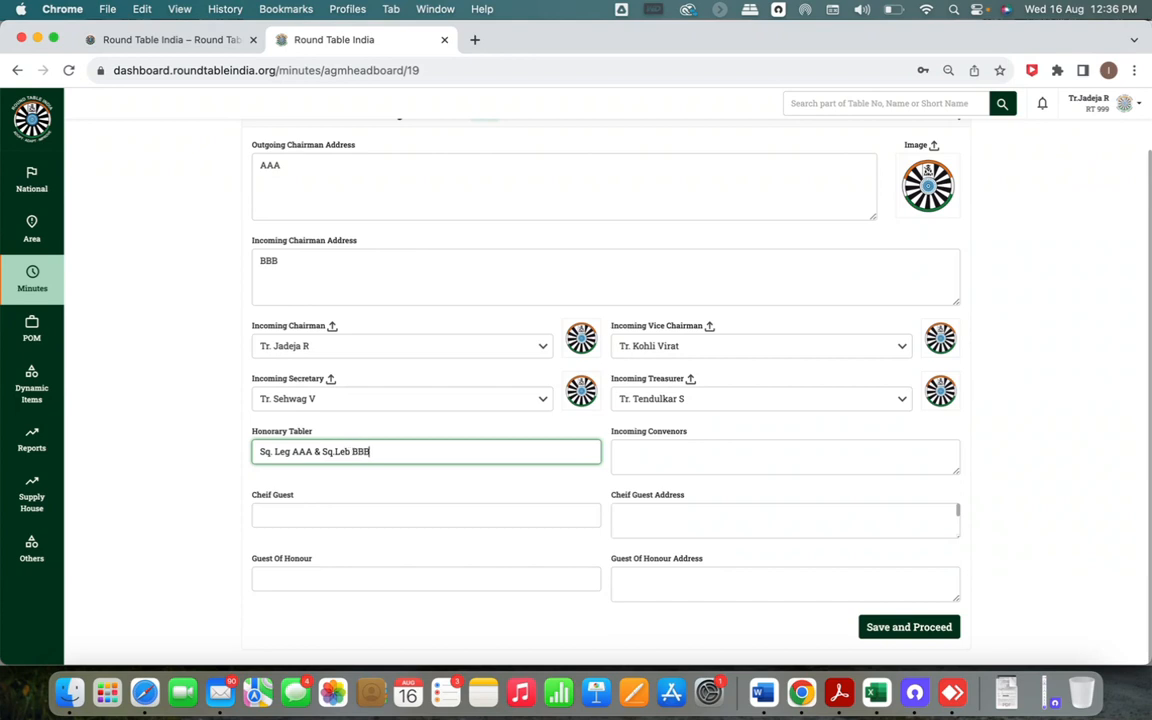
left_click(710, 457)
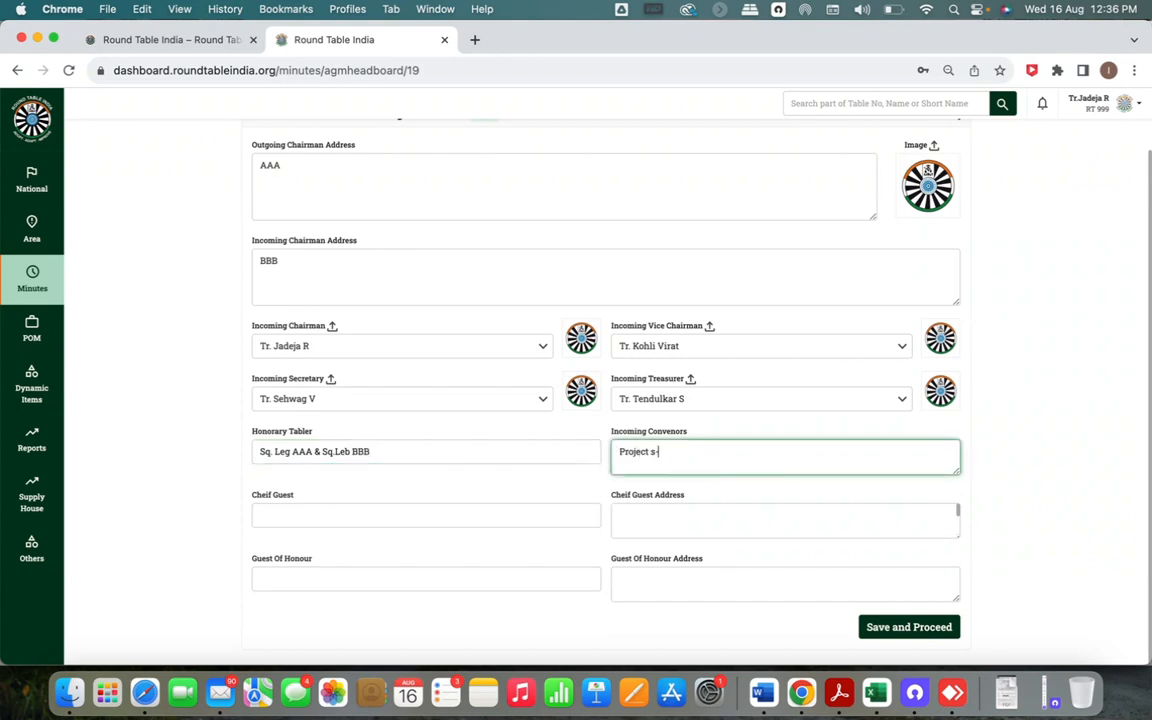
type("Projects FTE - AAA ")
type("HEAL")
type(" - BBB")
key("Return")
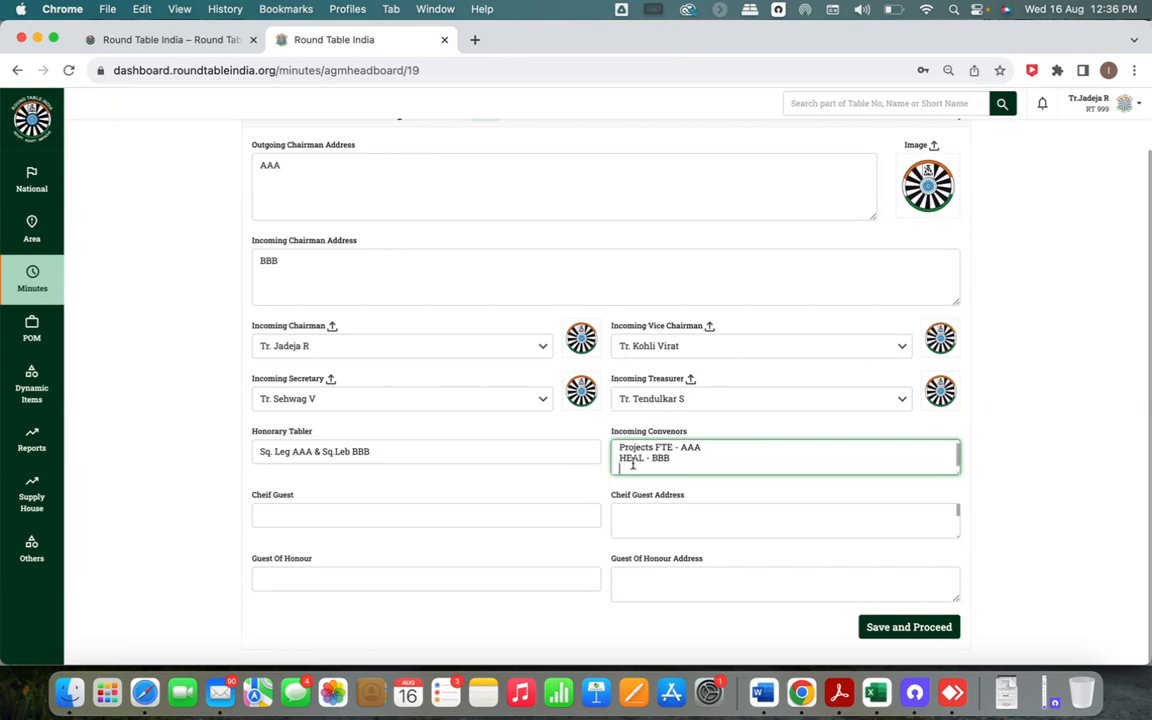
Enter "AC Tr. XXX" as the Chief Guest and AAAA as the Chief Guest Address
left_click(340, 517)
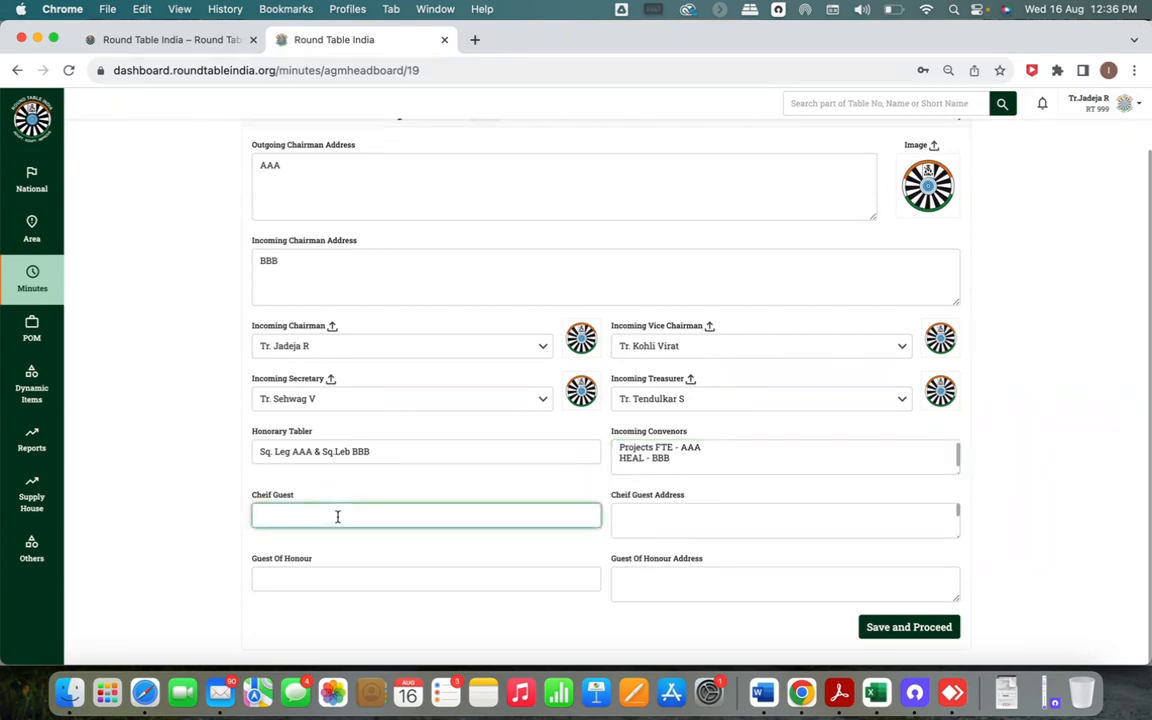
type("AC Tr. XXX")
left_click(648, 514)
type("AAA")
Enter "AST Tr. ZZZ" as Guest Of Honour with BBBB as the address, and save the section to proceed to the budget
left_click(367, 581)
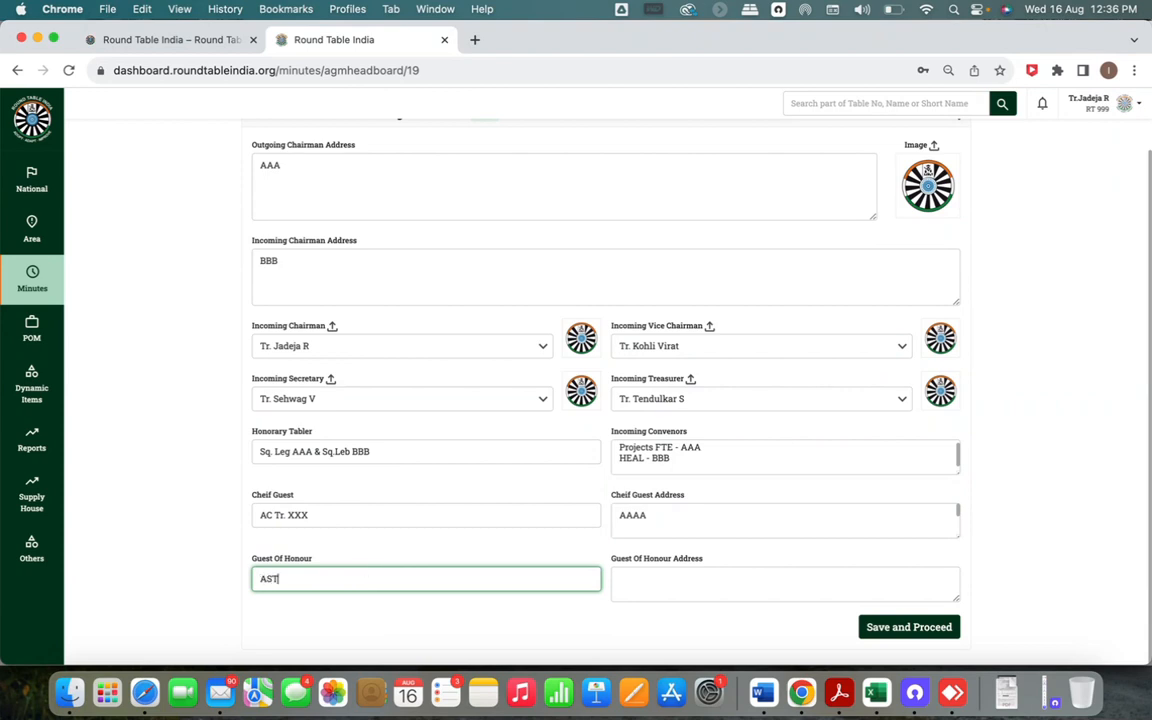
type("AST Tr. ZZZ")
left_click(697, 586)
type("BBBB")
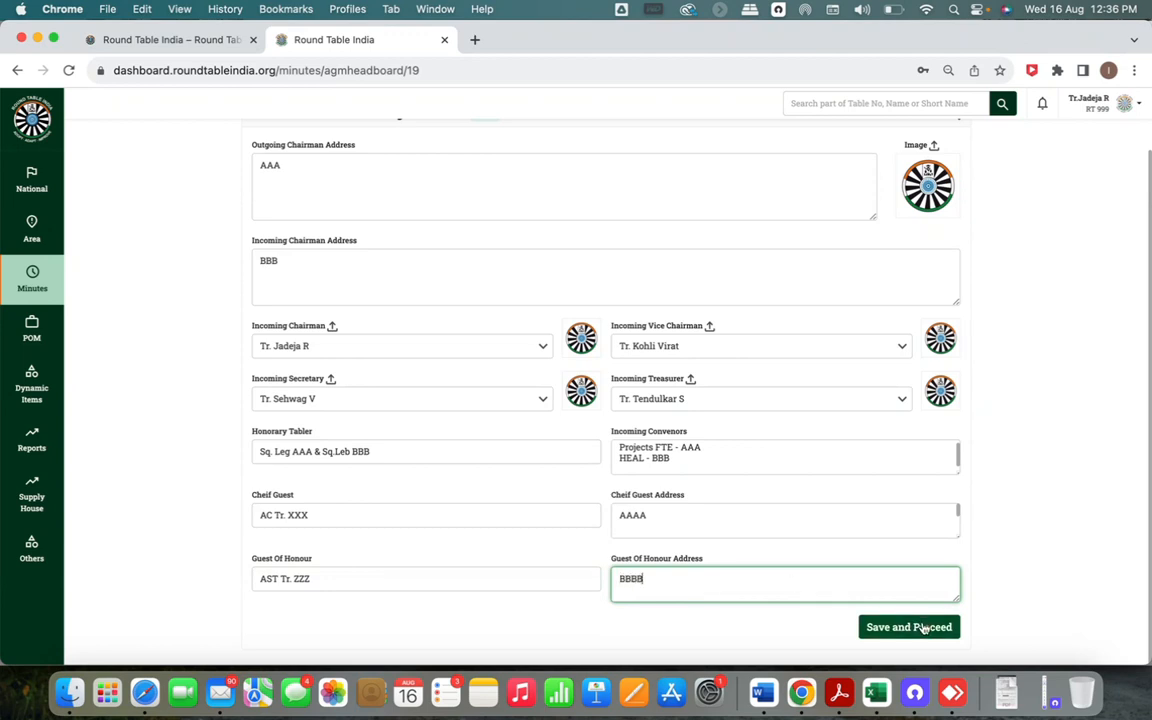
left_click(918, 626)
Enter "Tr. AAA" as the budget's proposer and "Tr. BBB" as its seconder
left_click(378, 198)
type("Tr. AAA")
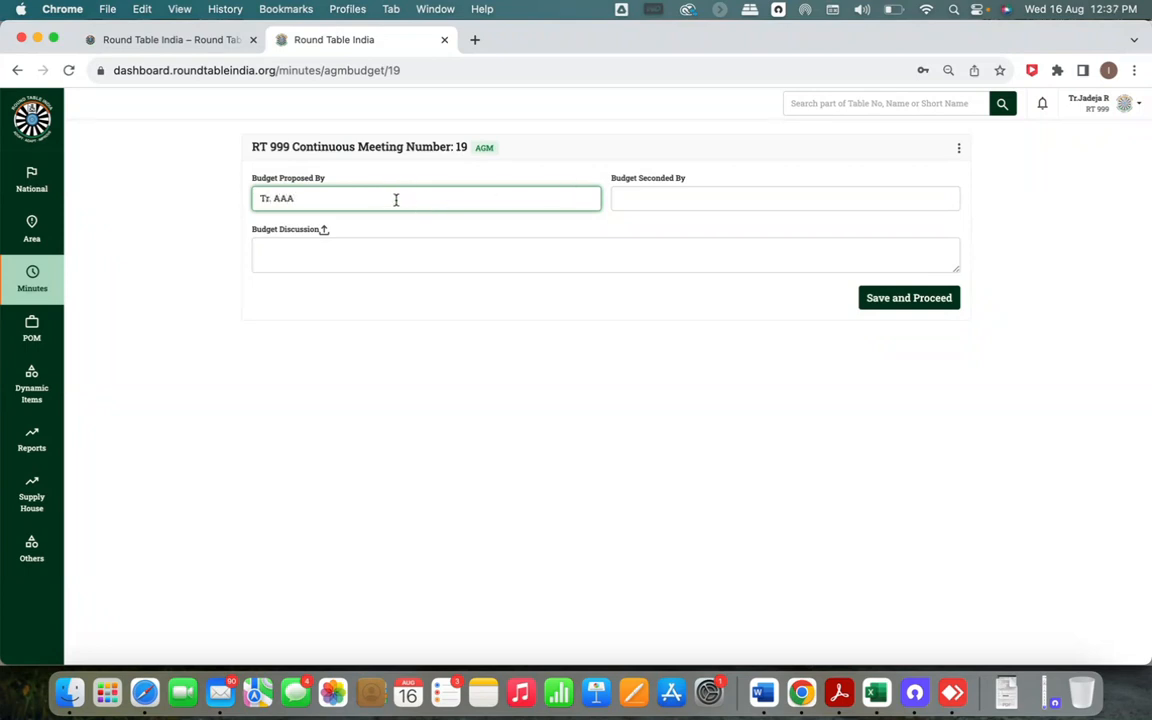
left_click(635, 203)
type("Tr. B")
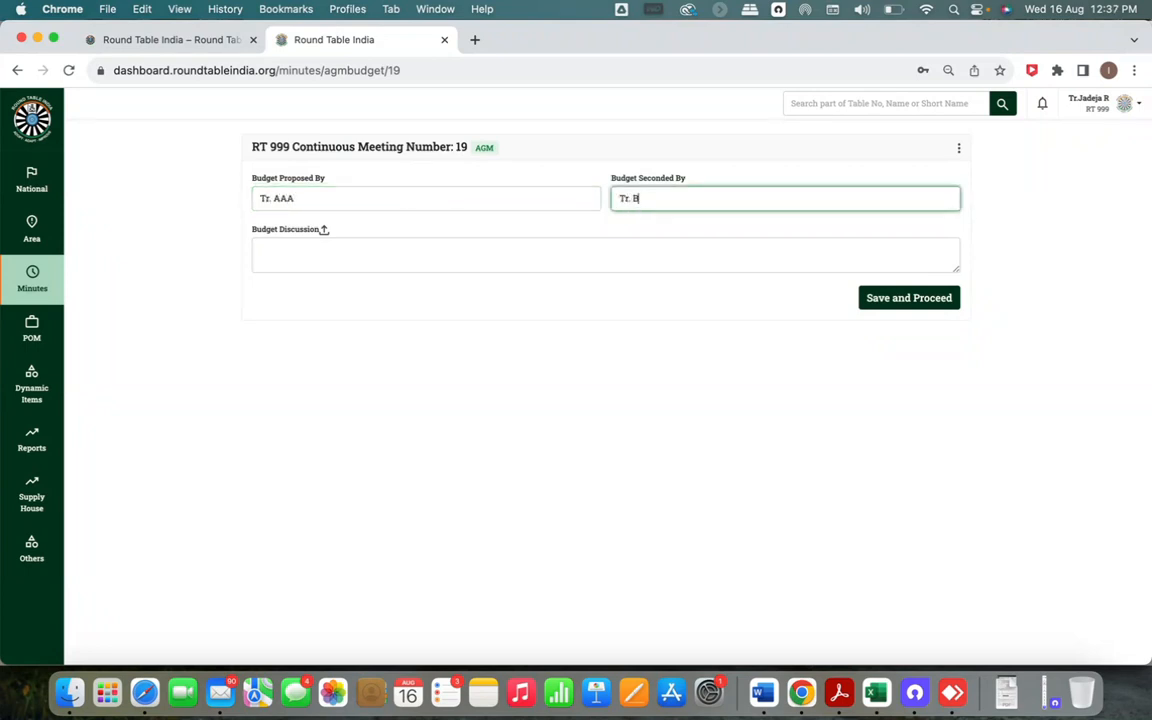
Attach the "Rondel without text" image to the Budget Discussion
left_click(324, 230)
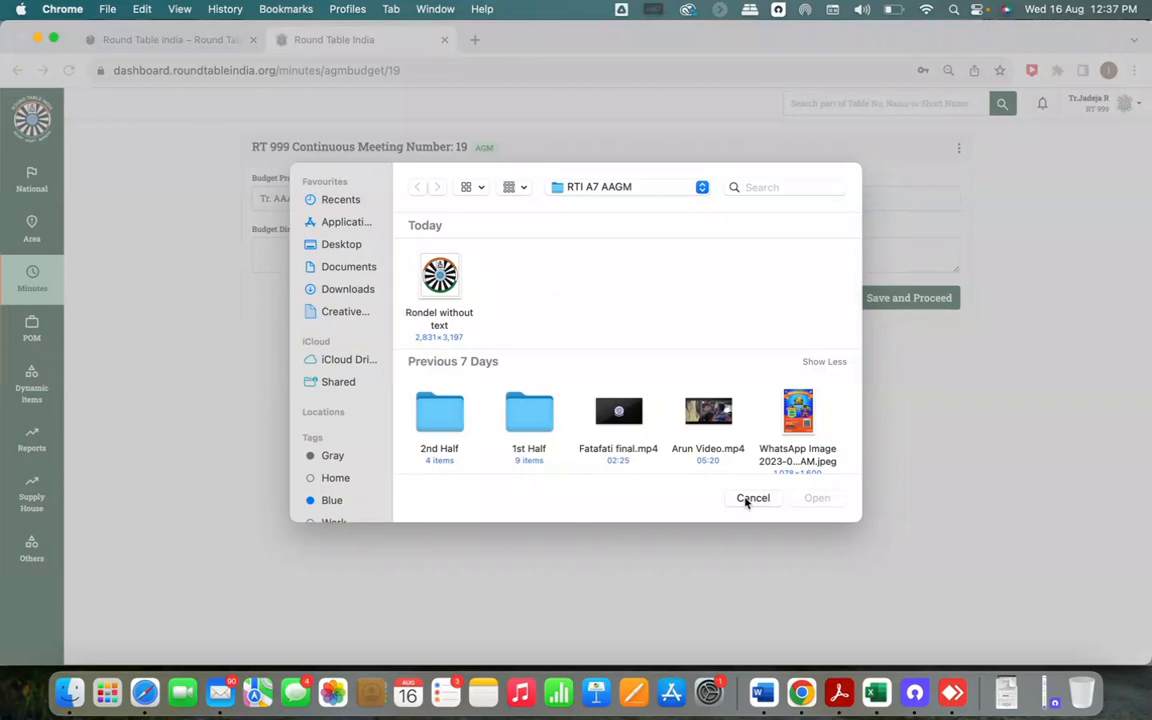
left_click(752, 498)
left_click(326, 231)
double_click(432, 270)
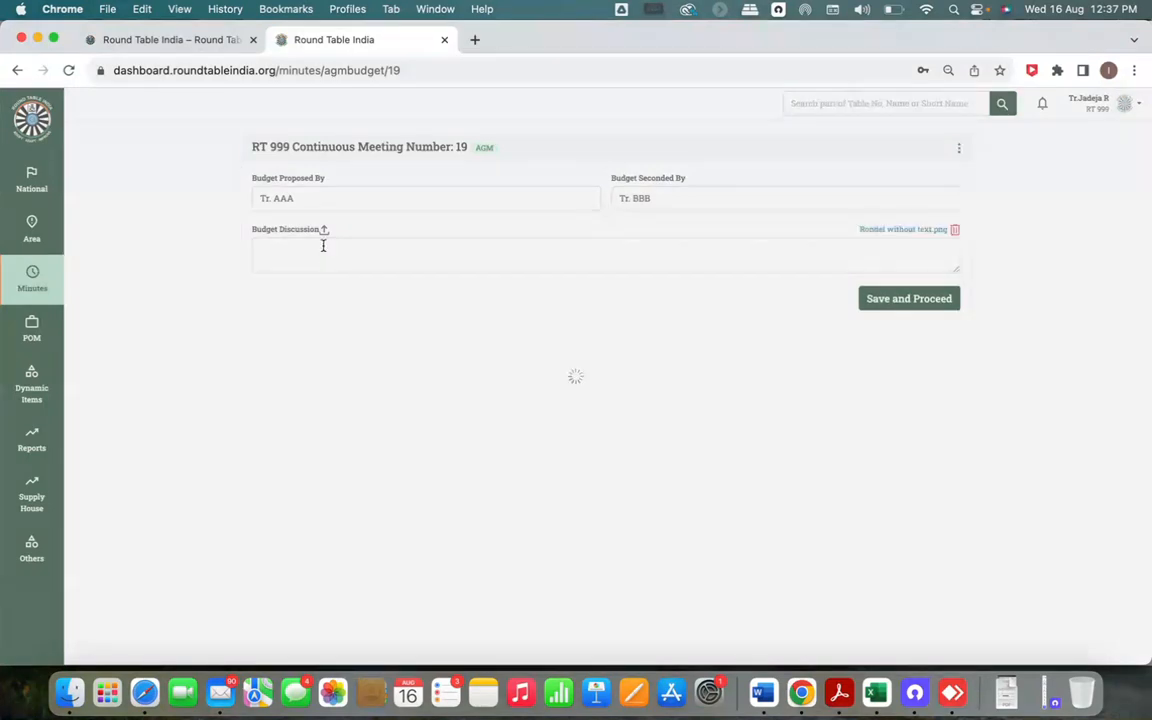
Enter "Budget had been passed for Rs.40,0000 and passed by the floor." as the Budget Discussion and save the section
left_click(365, 257)
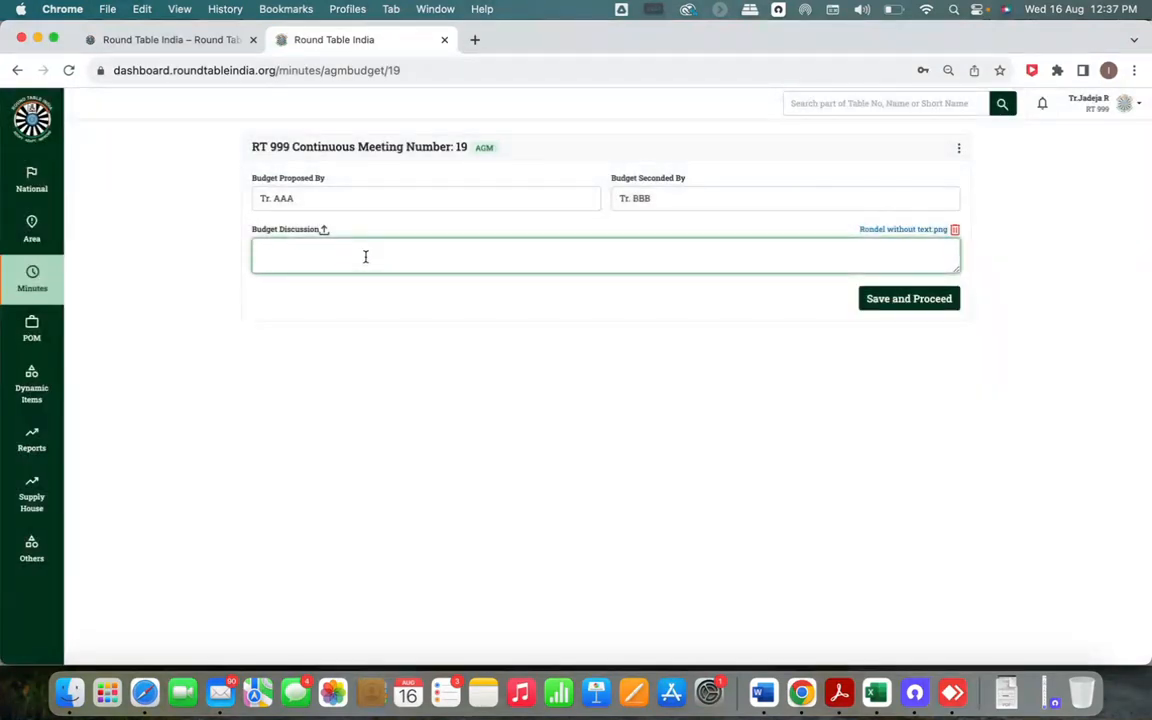
type("Budget had been passed for Rs.40,0000")
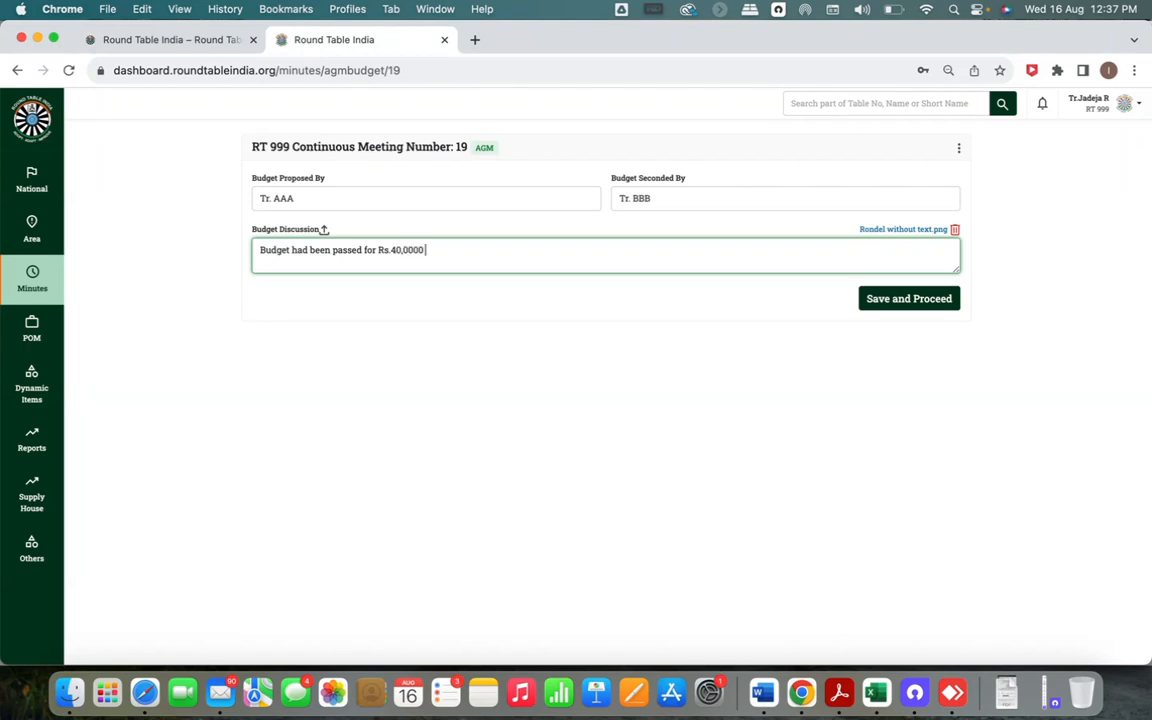
type("and passed by the floor.")
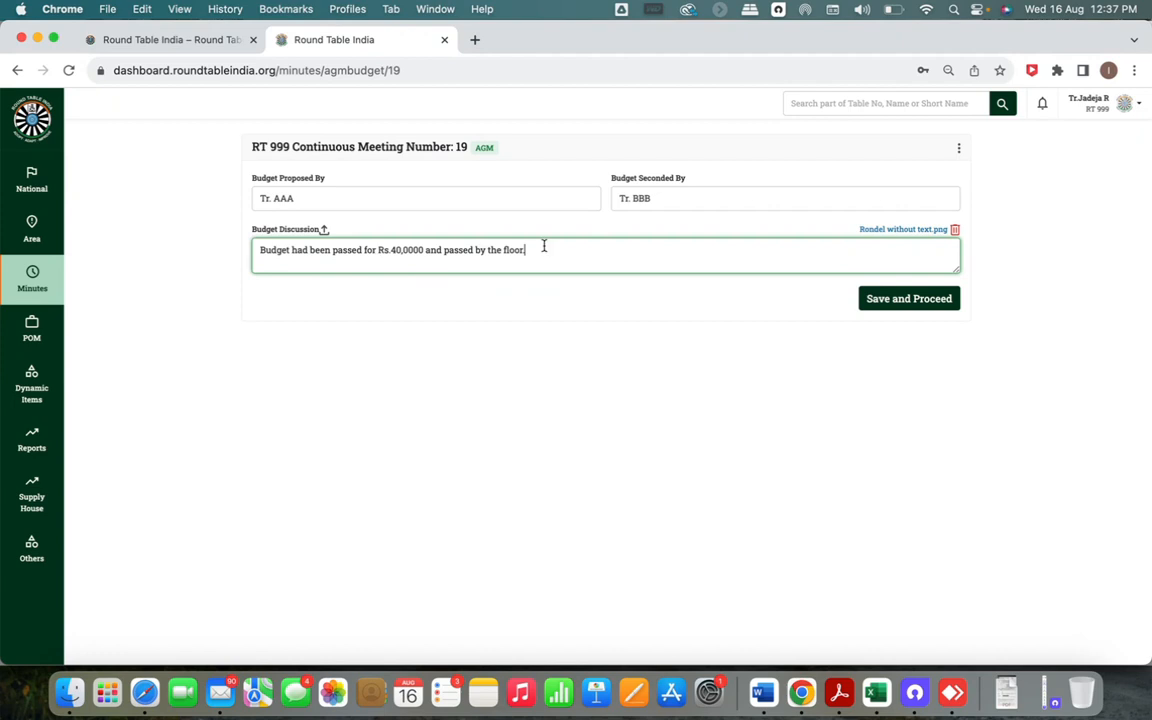
left_click(884, 299)
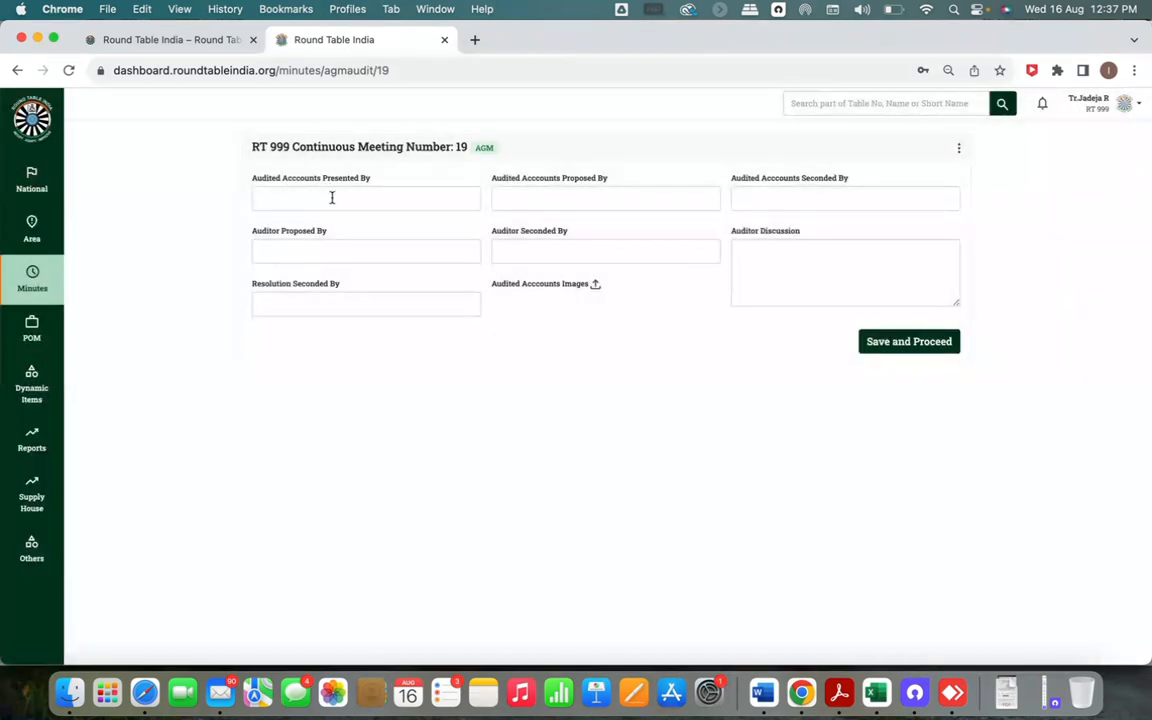
Record the audited accounts as presented by "Tr. ZZZ", proposed by "Tr. AAA" and seconded by "Tr. BBB"
left_click(332, 198)
type("Tr. ZZZ")
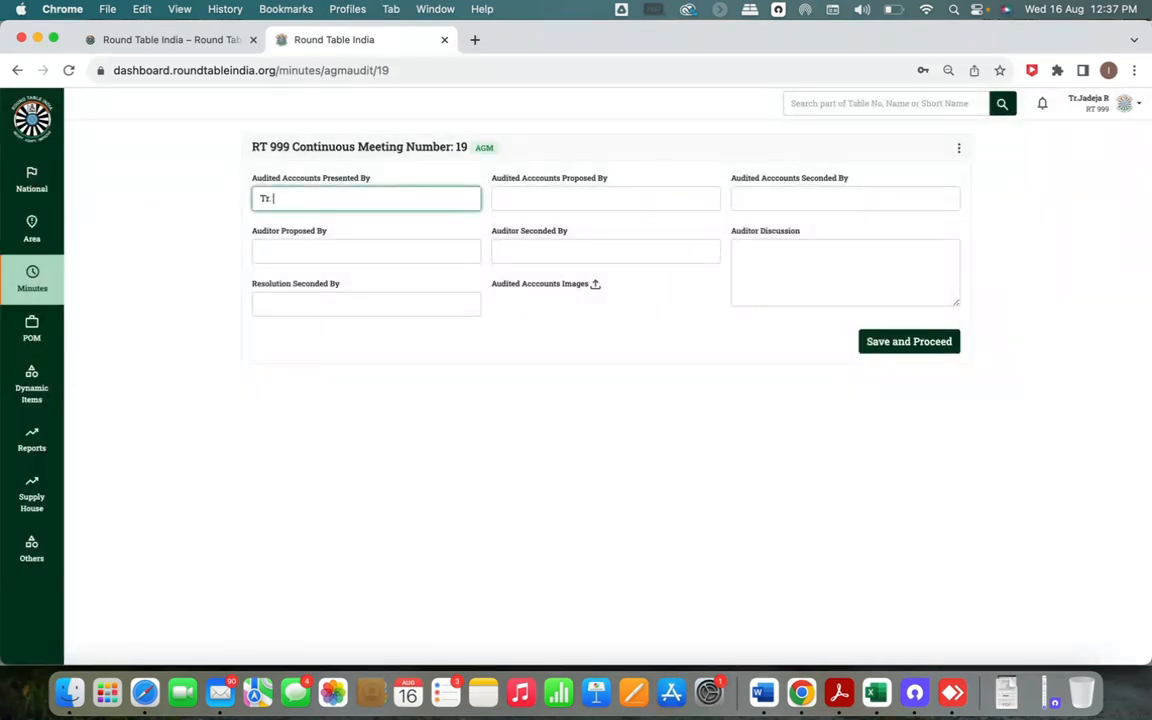
left_click(523, 197)
type("Tr.")
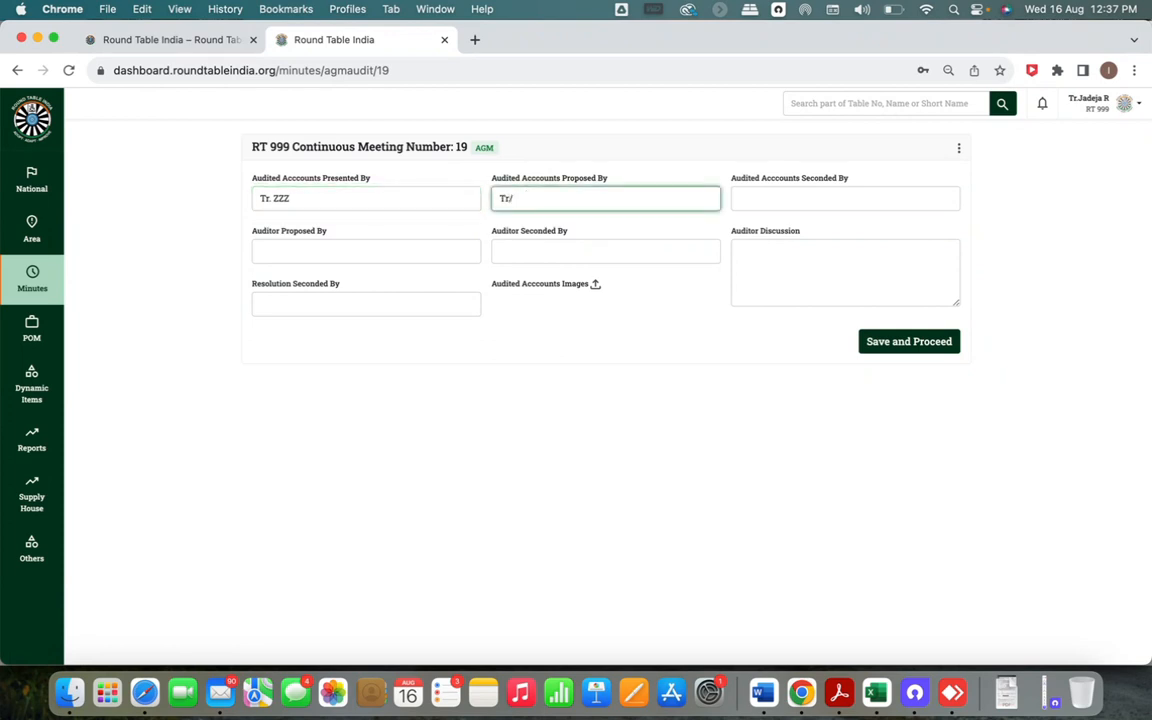
type(" AAA")
left_click(813, 197)
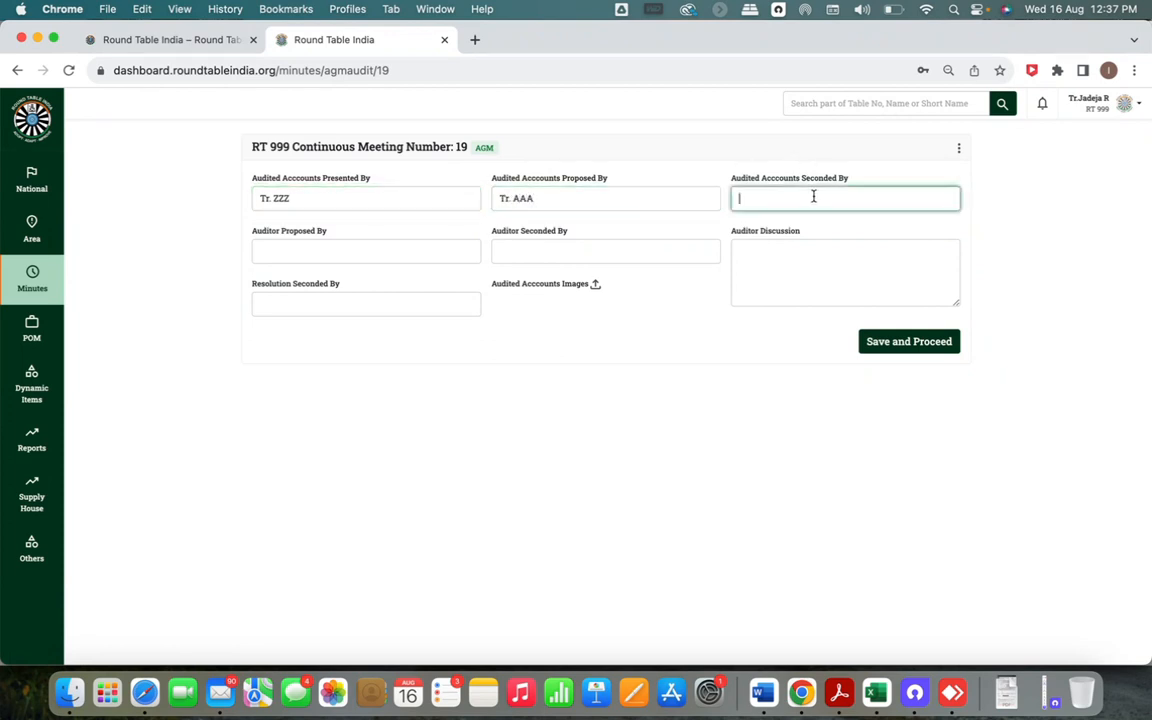
type("Tr. BBB")
Copy "Tr. ZZZ" from the accounts presenter into Auditor Proposed By, and enter "Tr. AAA" for Auditor Seconded By
triple_click(310, 197)
key("super+c")
left_click(350, 251)
key("super+v")
left_click(522, 250)
type("T")
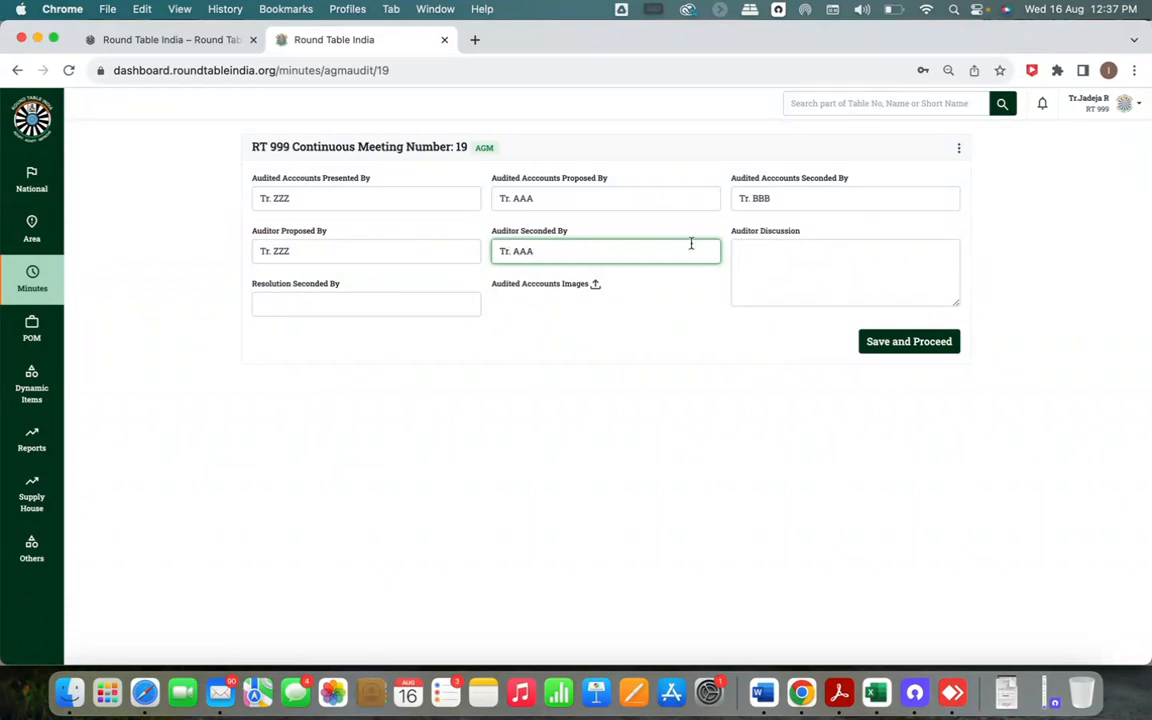
Enter "Tr. BBB" for Resolution Seconded By and "Mr. CA & associates has been appointed as the auditor." as the Auditor Discussion
left_click(320, 313)
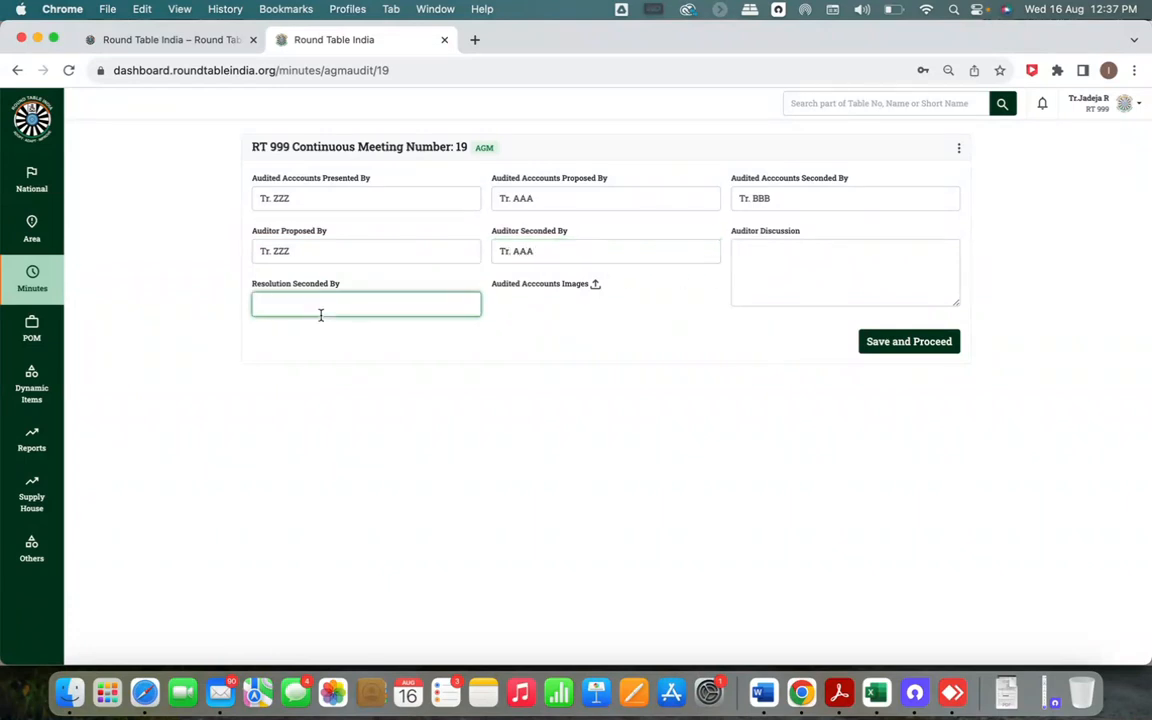
type("Tr. BBB")
left_click(796, 250)
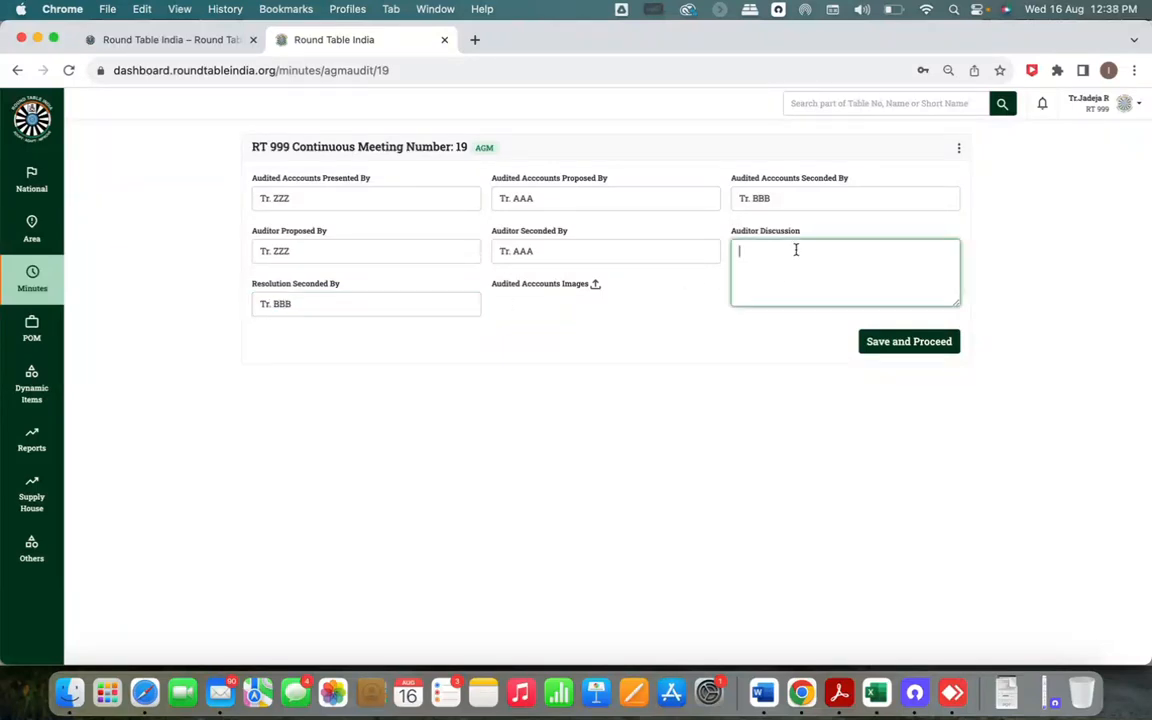
type("Mr. CA & associates has been appointed as the auditor.")
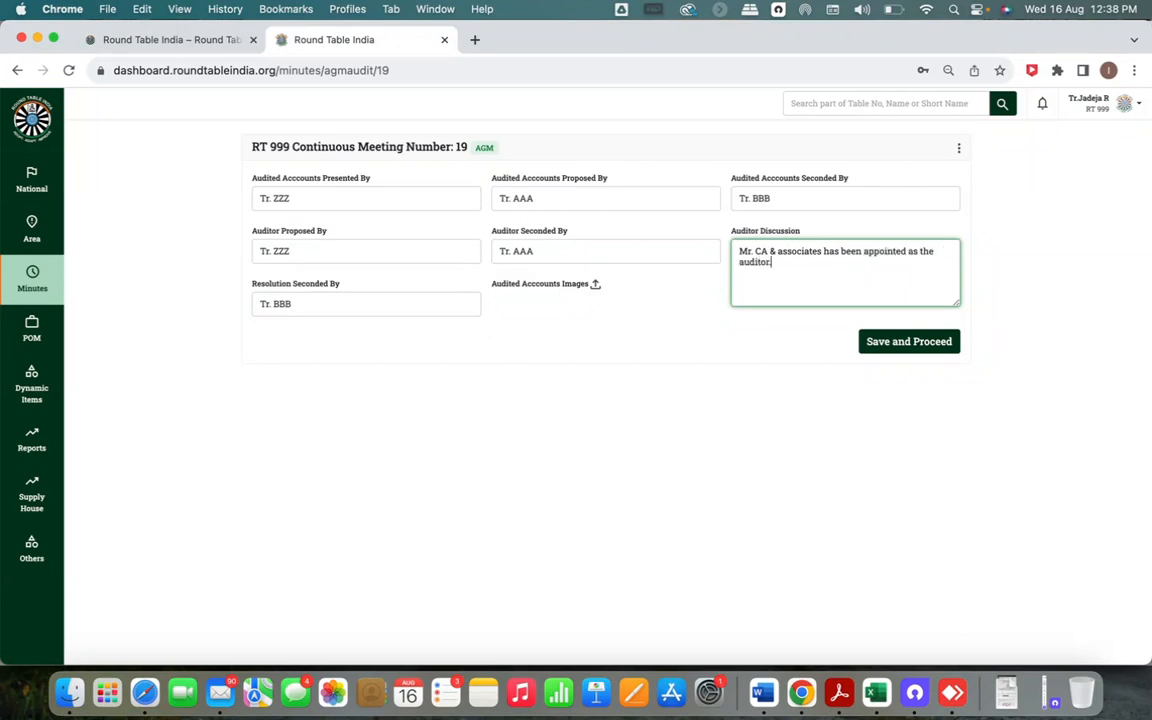
Upload the WhatsApp JPEG as the Audited Accounts image and save the audit section
left_click(595, 285)
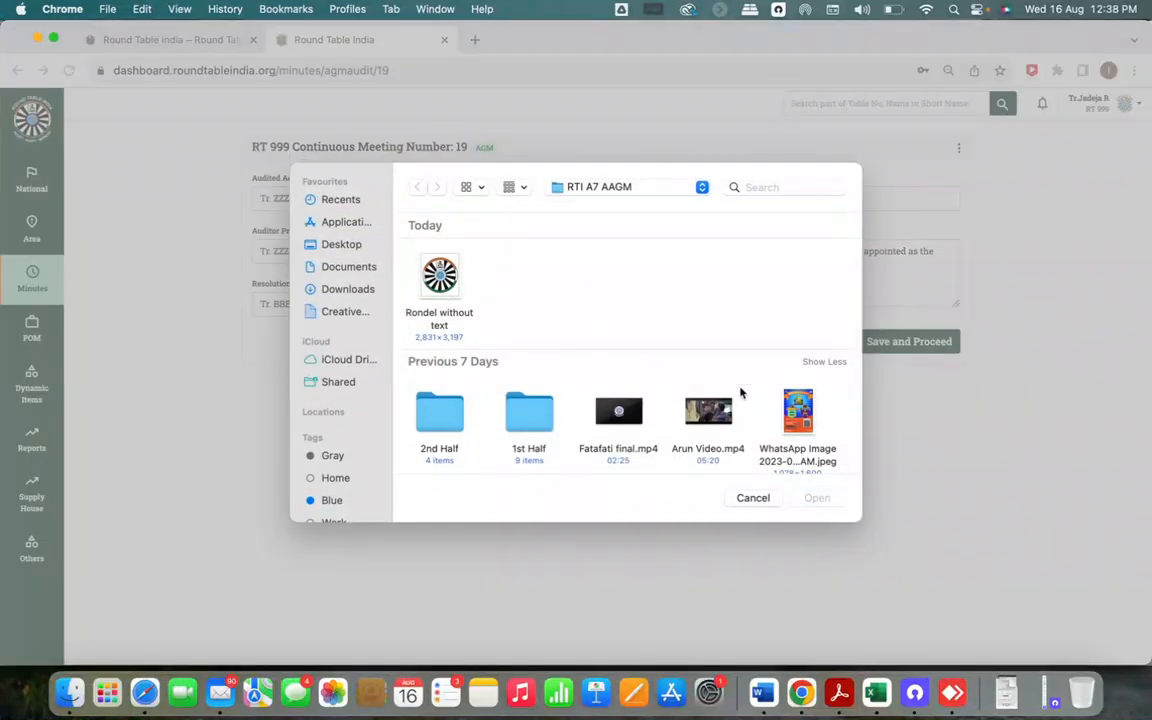
double_click(798, 415)
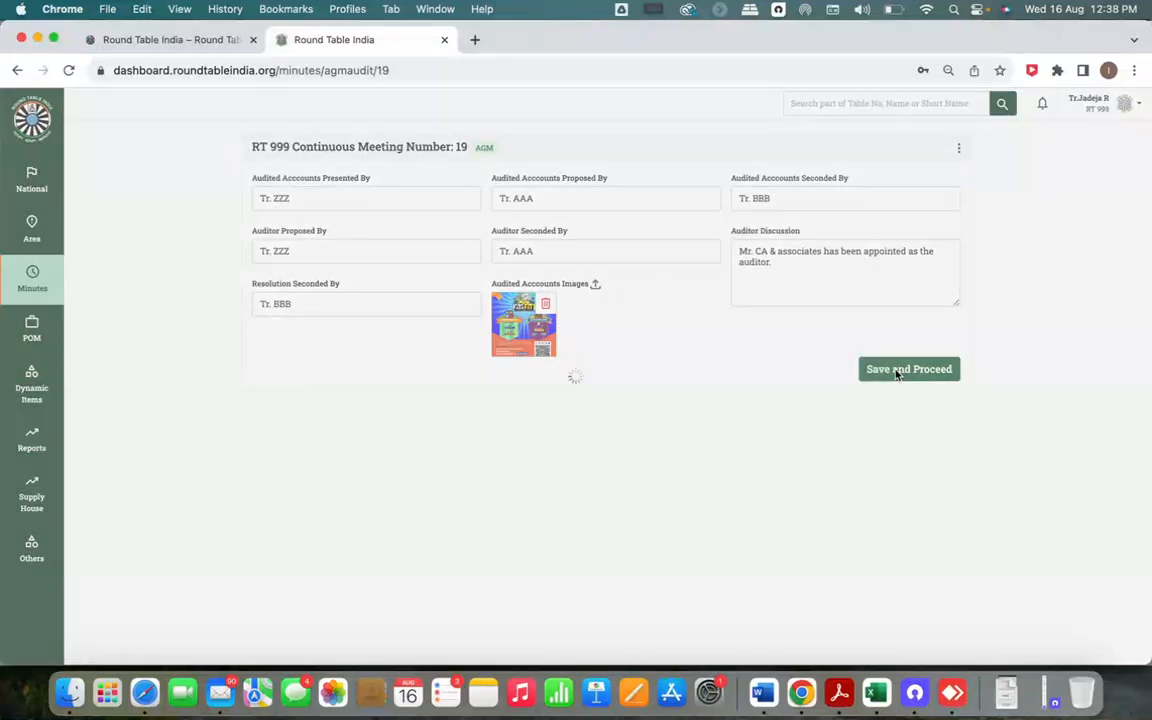
left_click(897, 372)
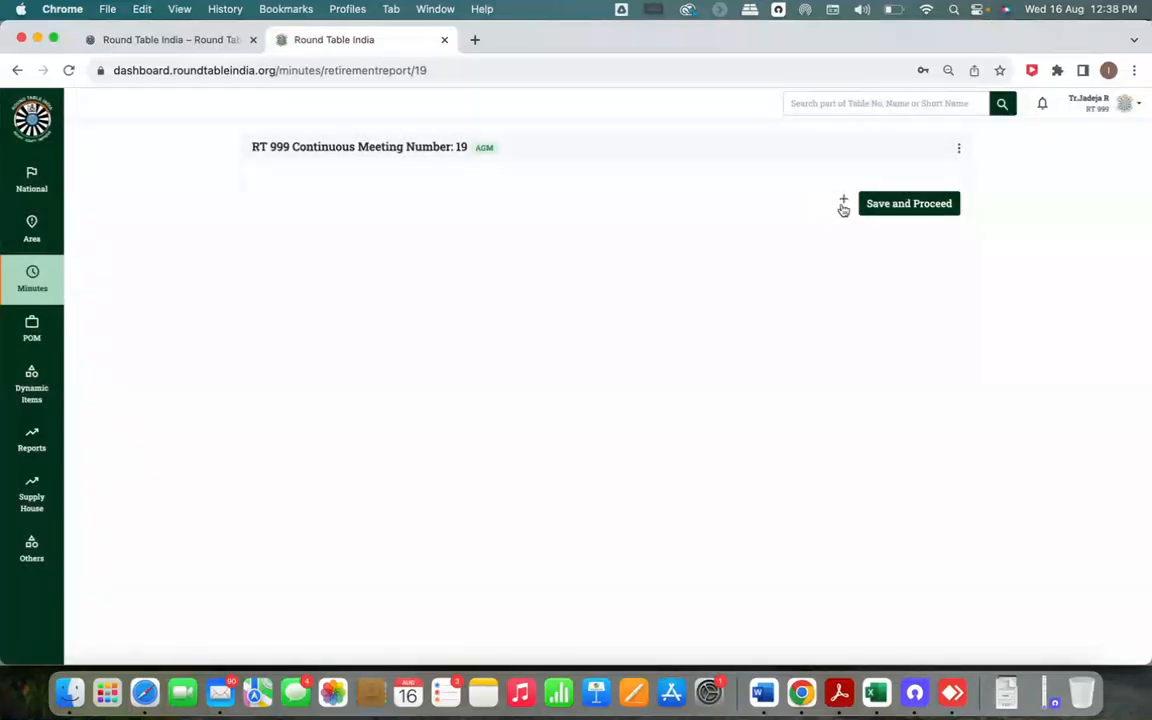
Add a retirement report with "Retirement of Tr. ABC" as the details and AAA as the report text
left_click(845, 204)
left_click(858, 235)
left_click(390, 197)
type("Retireme4nt of")
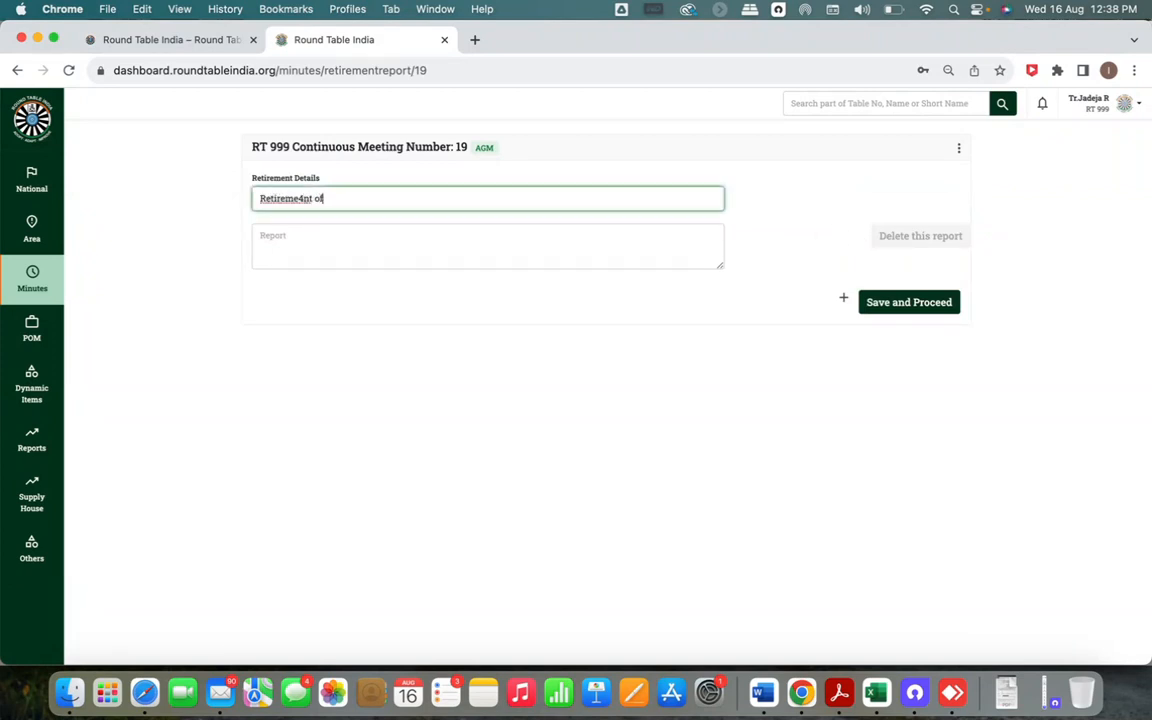
key("BackSpace")
key("BackSpace")
key("BackSpace")
type("t of Tr. ABC")
left_click(316, 255)
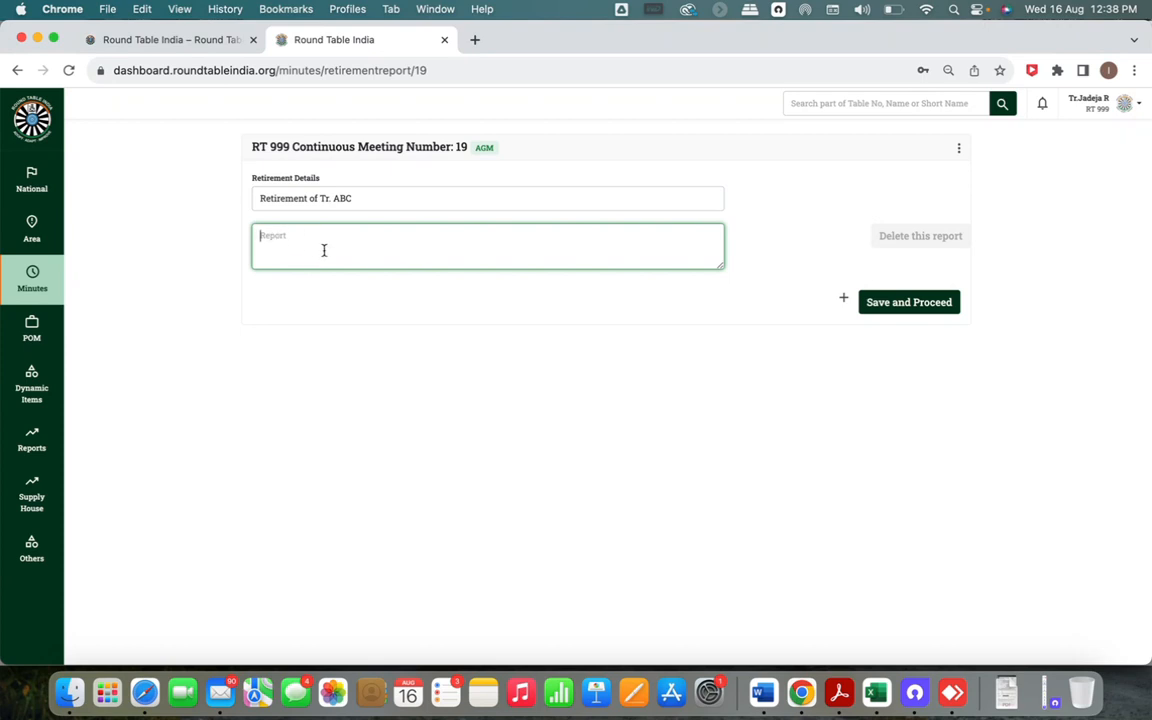
type("AAA")
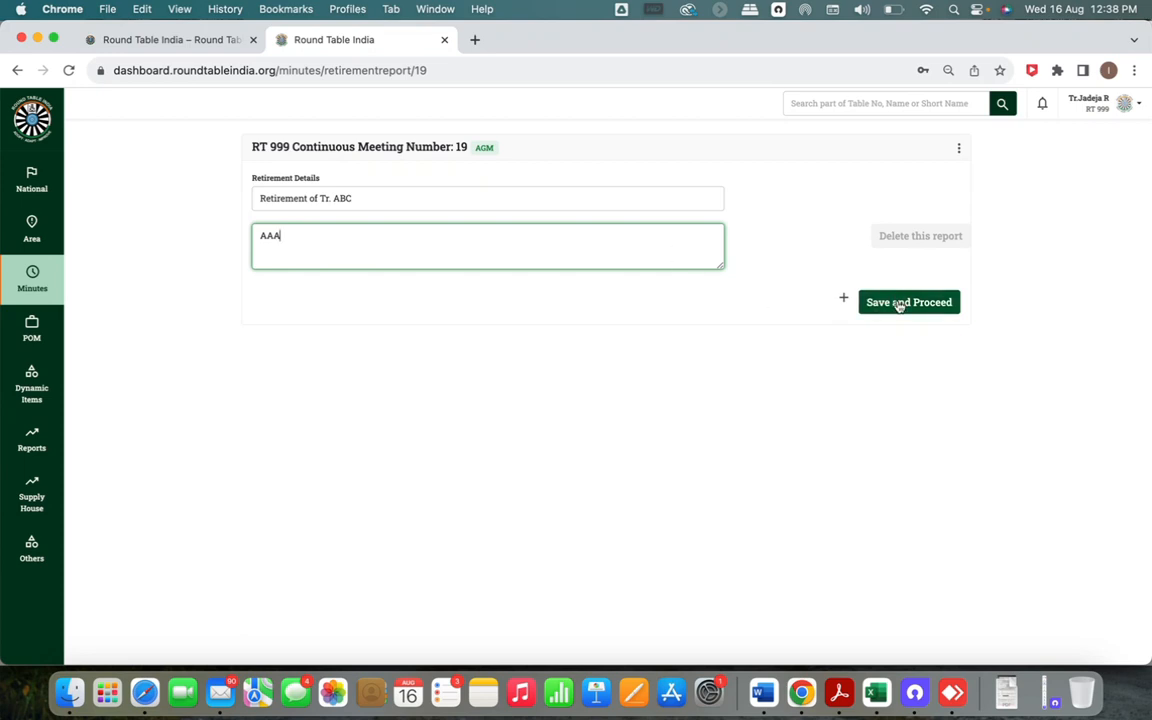
Attach the "Rondel without text" image to the retirement report and save the section
left_click(841, 300)
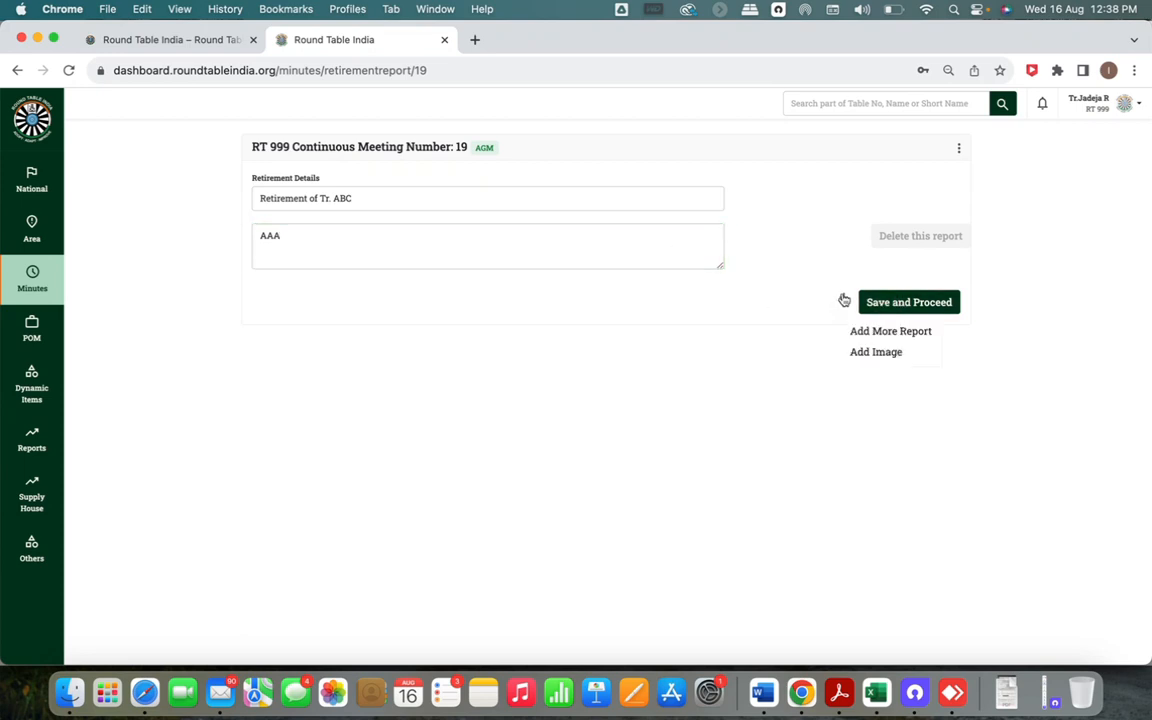
left_click(878, 358)
double_click(432, 285)
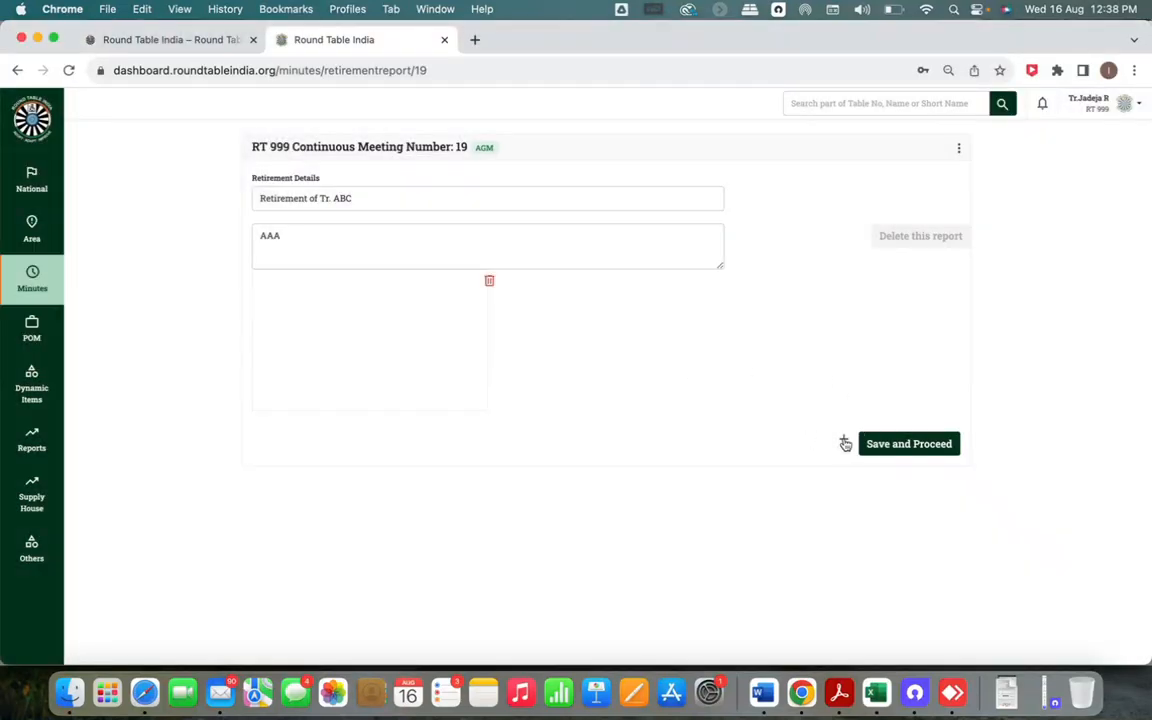
left_click(845, 443)
left_click(926, 447)
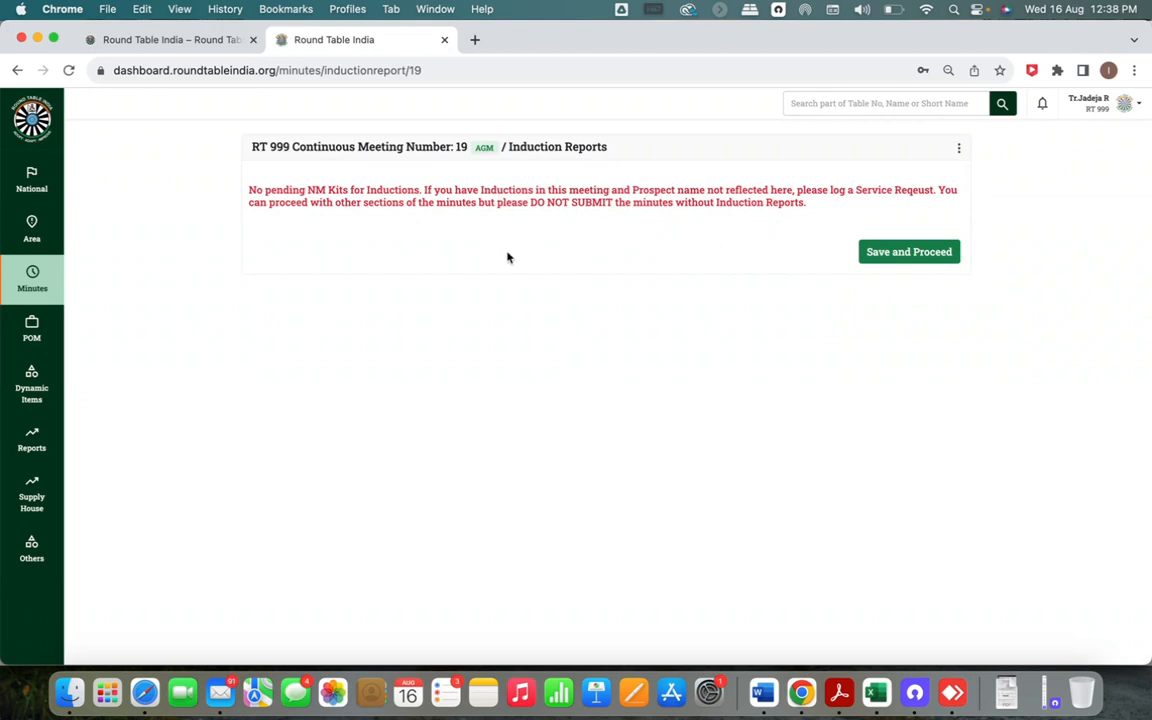
Proceed past Induction Reports without entries, and save an Any Other Matter report reading ABC, XXX and YYY on separate lines
left_click(913, 257)
left_click(844, 204)
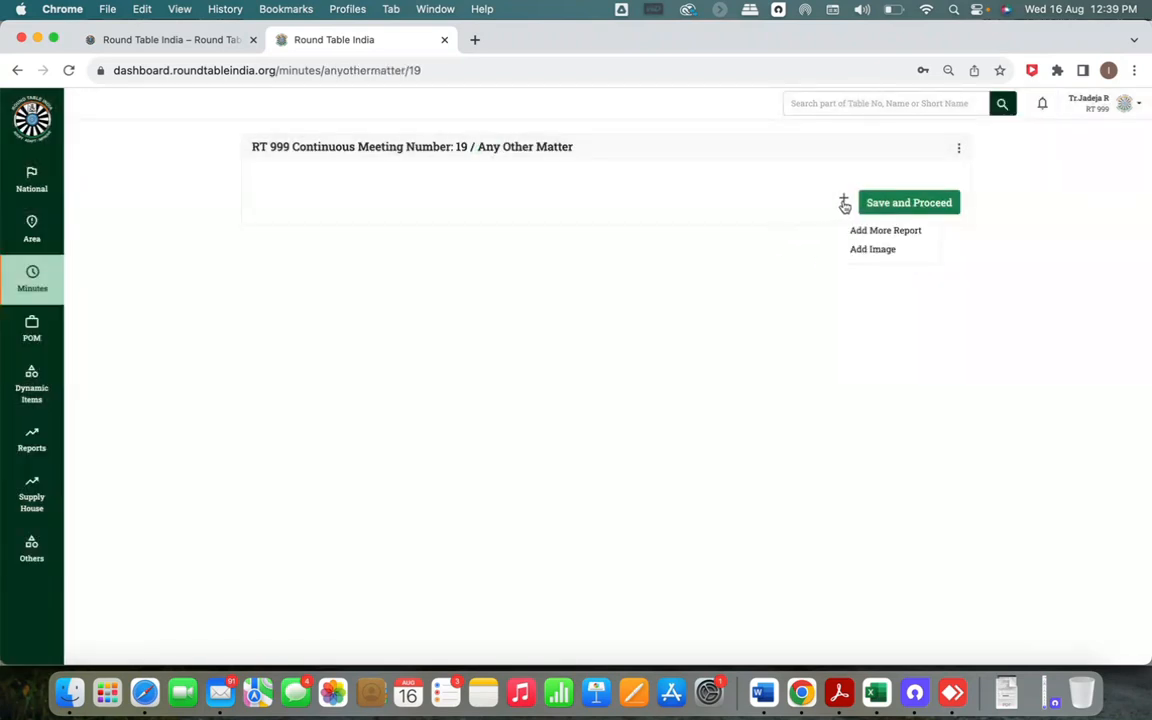
left_click(860, 231)
left_click(477, 190)
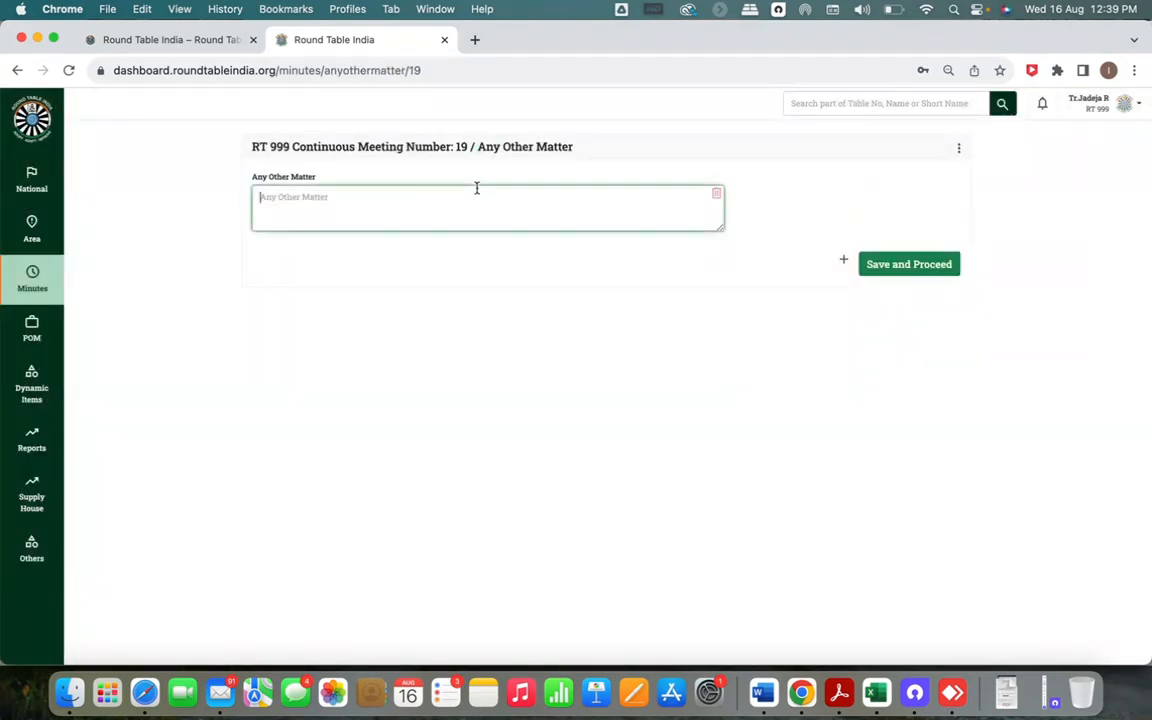
type("A")
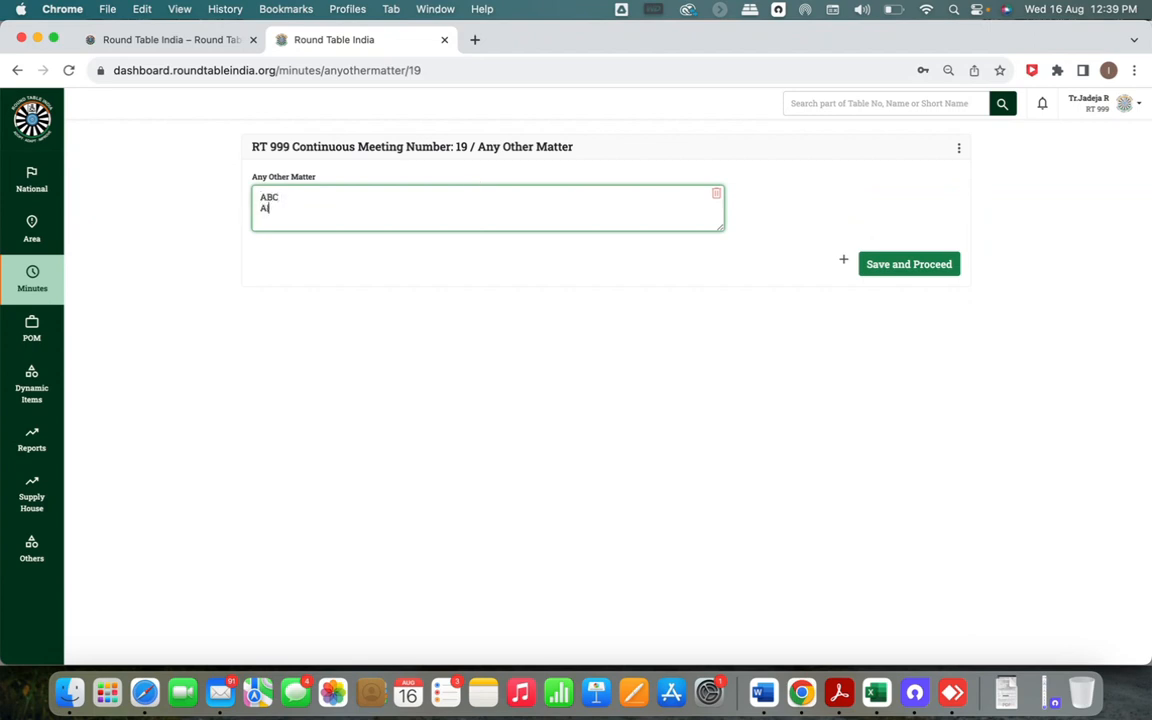
type("BC")
key("Return")
type("XXX")
key("Return")
type("YYY")
left_click(905, 265)
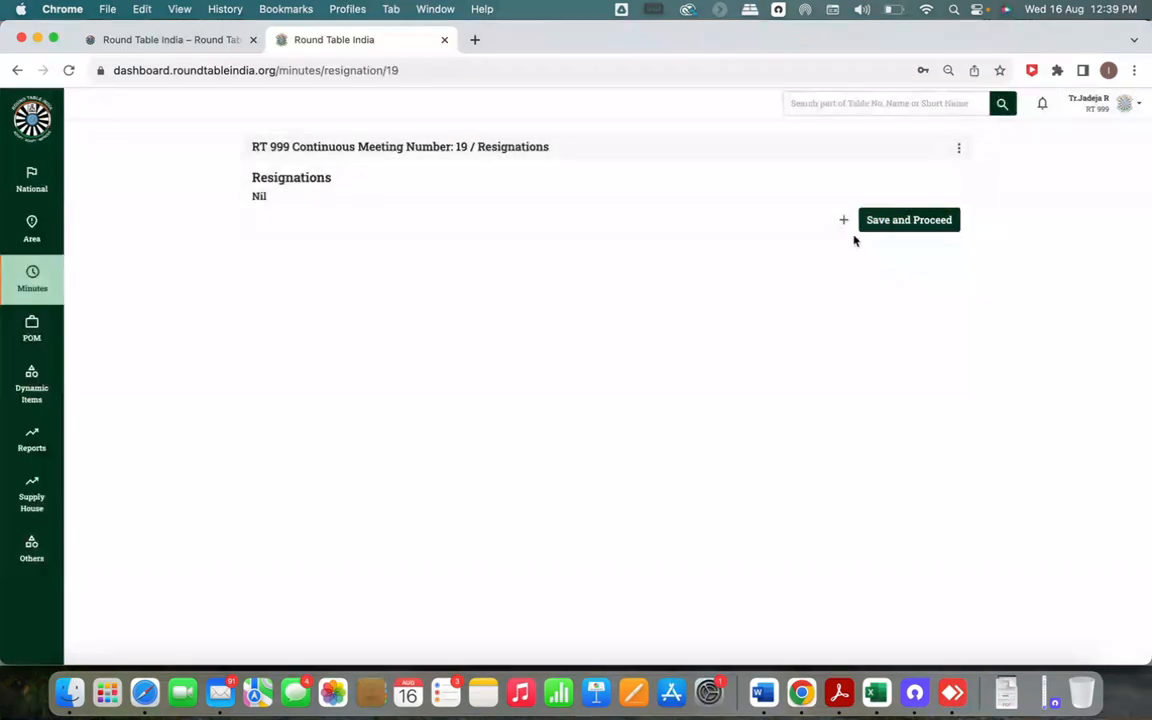
Check the blank resignation report form, close it without an entry, and save the Resignations section as Nil
left_click(843, 220)
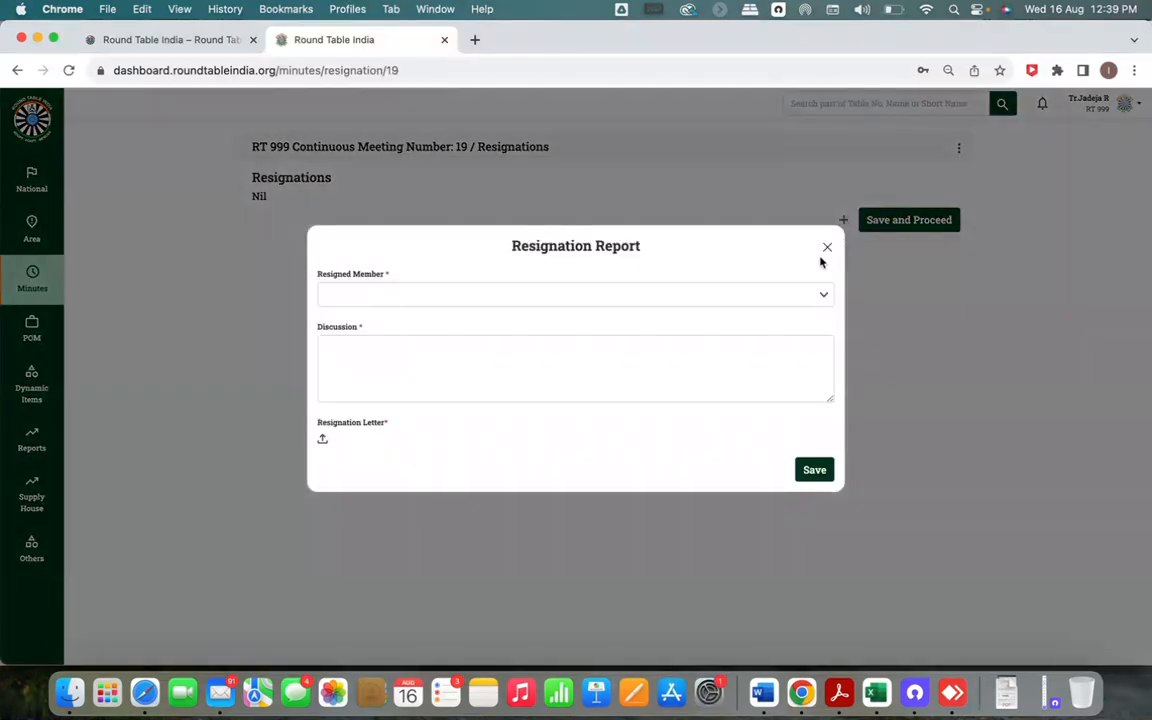
left_click(828, 248)
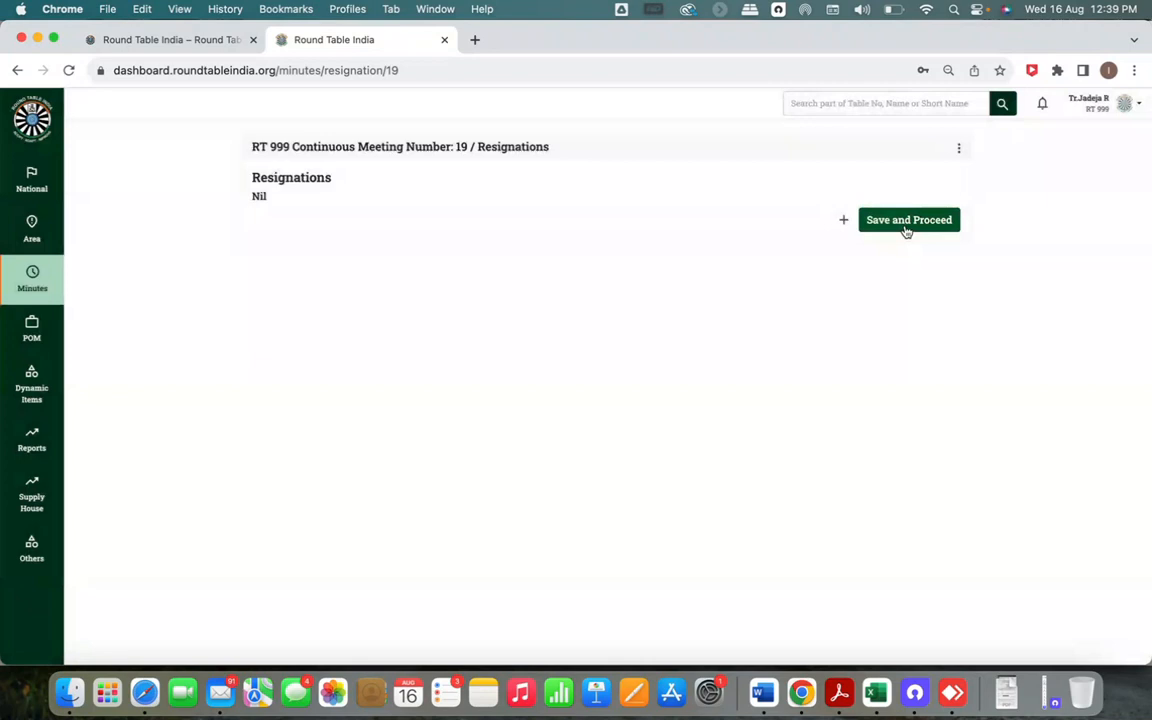
left_click(905, 220)
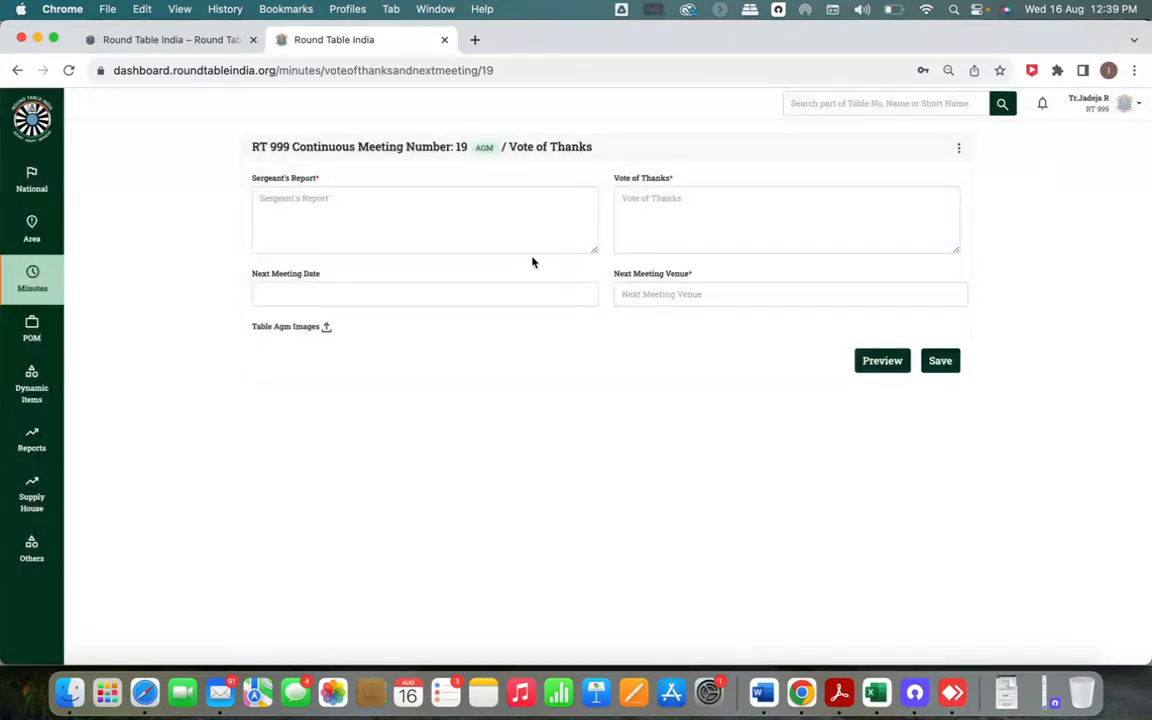
Enter "Fines & Sunshines Details" as the Sergeant's Report and "Vote of Thanks by BBB" as the Vote of Thanks
left_click(453, 213)
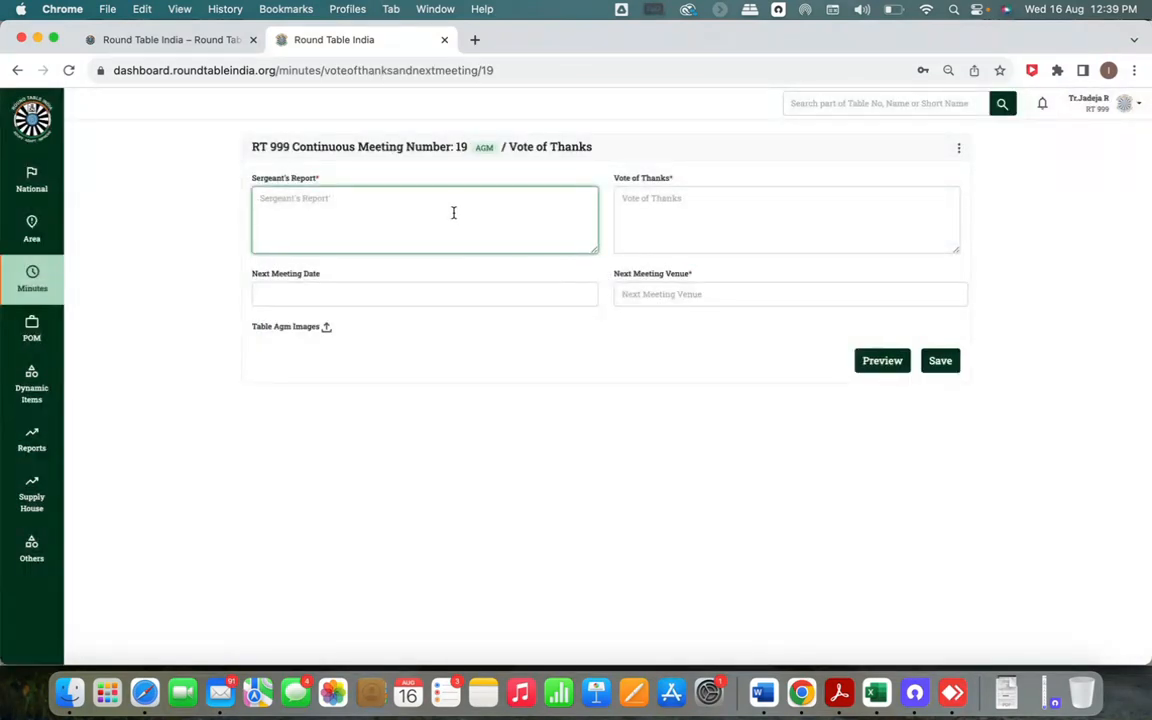
type("Fines & Sunshines Details")
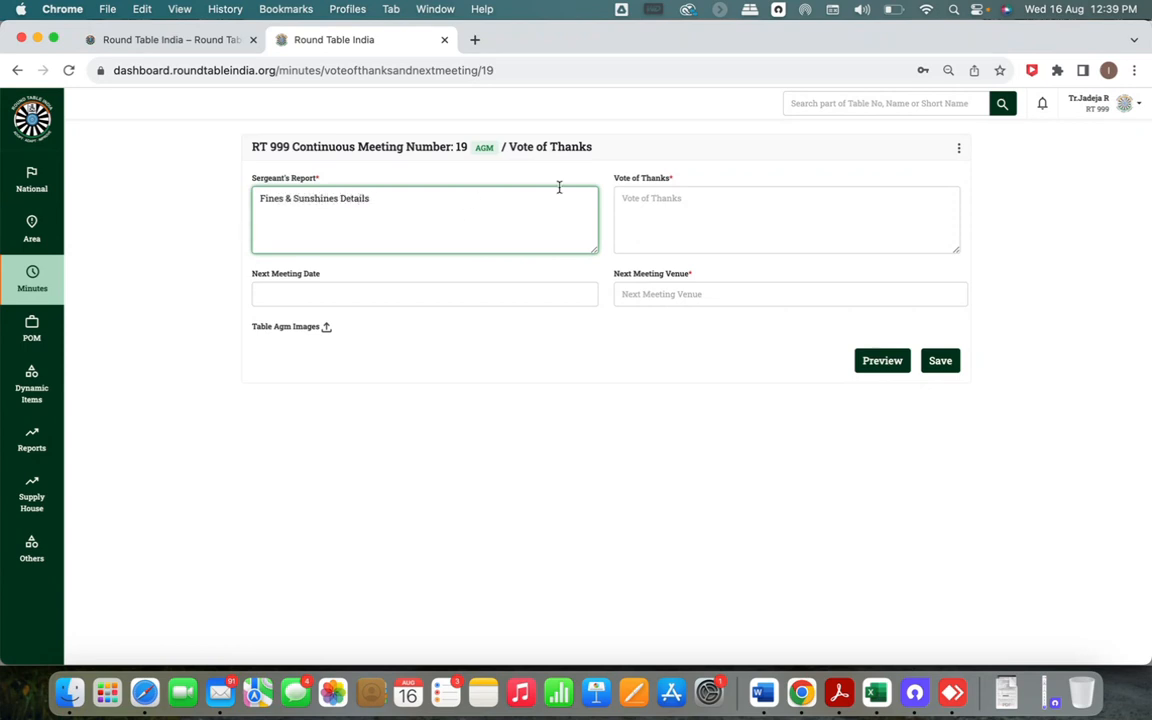
left_click(648, 216)
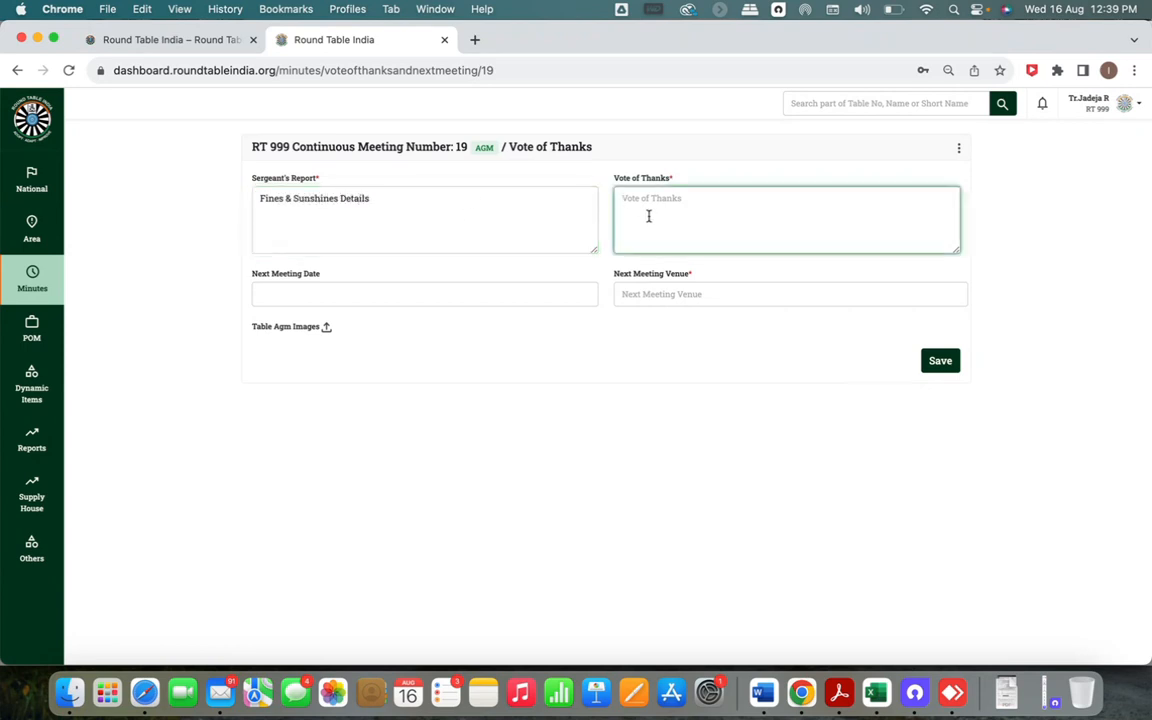
type("Vote of Thanks by BBB")
Set the next meeting date to 08/17/2023 12:39 and the next meeting venue to Hotel Conrad
left_click(430, 291)
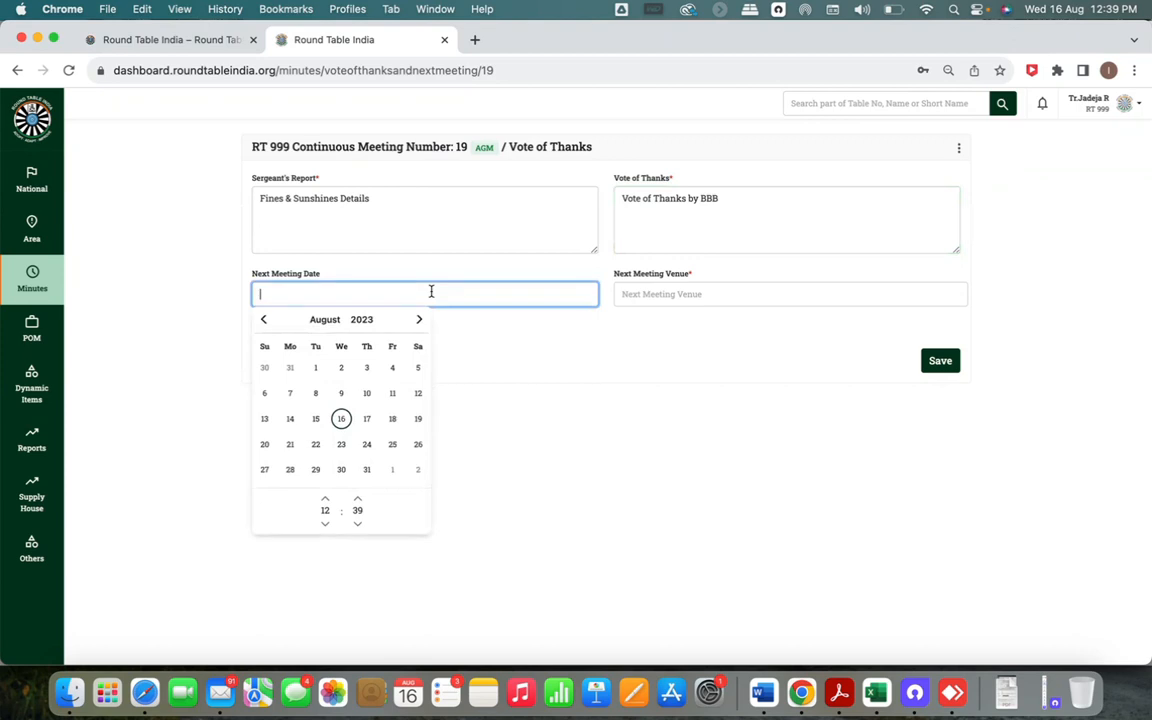
left_click(486, 296)
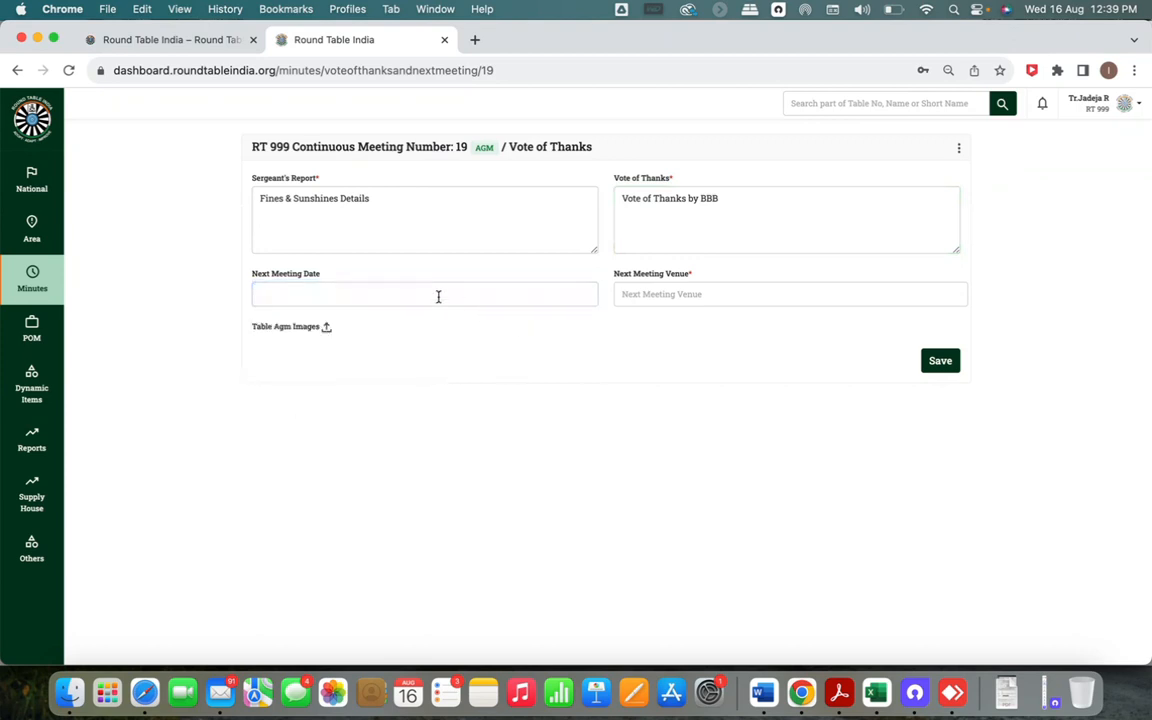
left_click(342, 296)
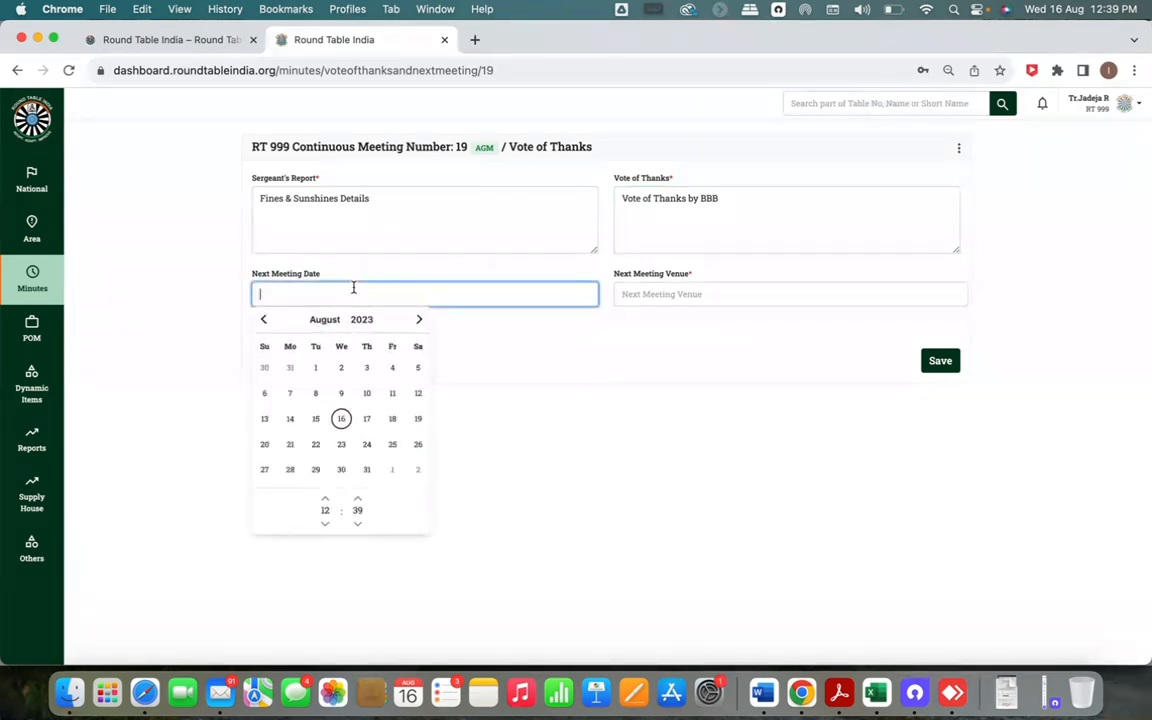
left_click(367, 421)
left_click(626, 294)
left_click(722, 360)
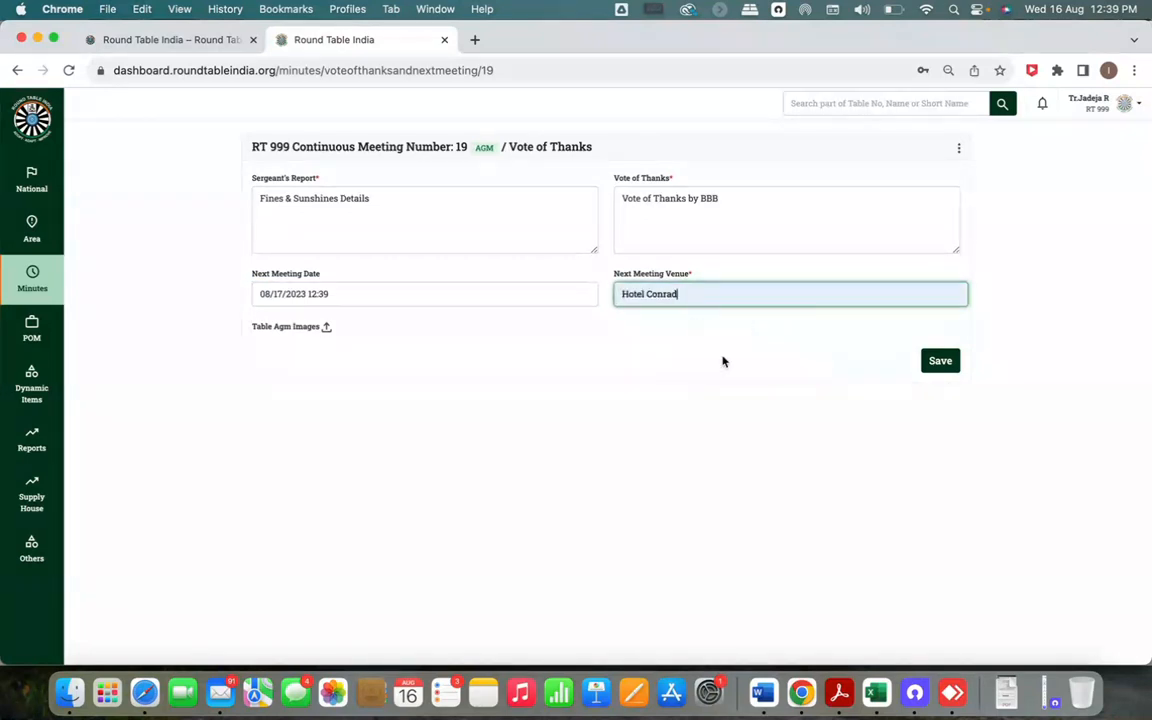
left_click(327, 331)
scroll(641, 368, "down", 3)
scroll(640, 368, "up", 4)
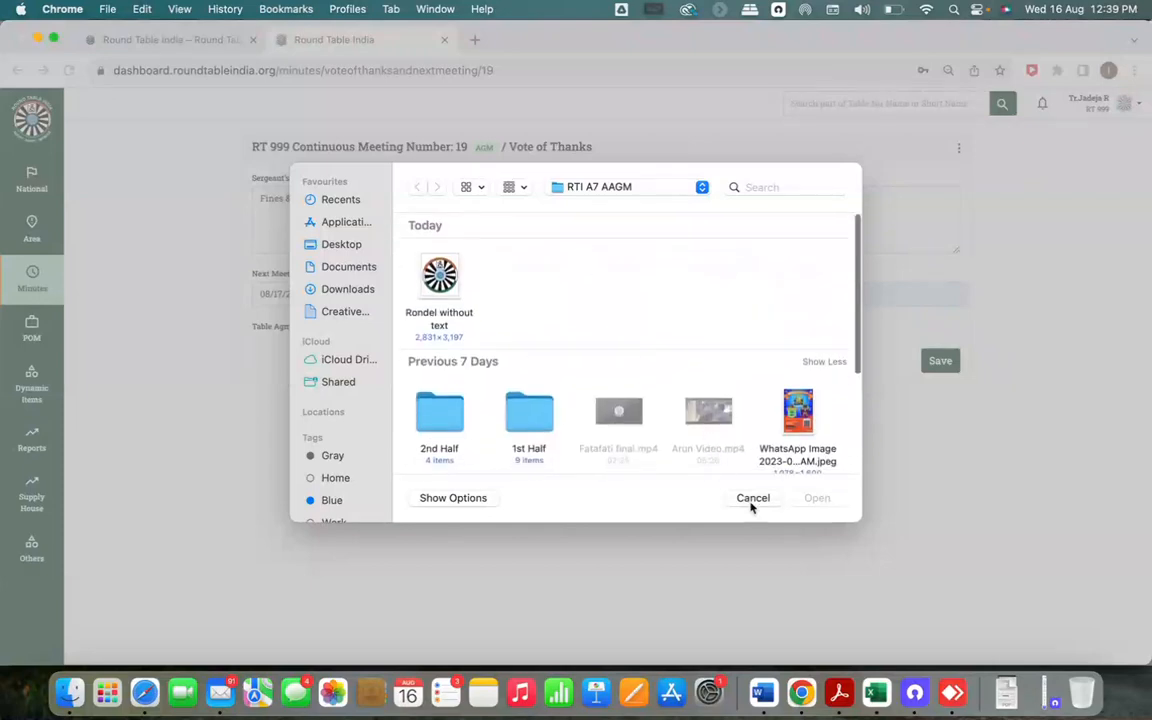
left_click(753, 498)
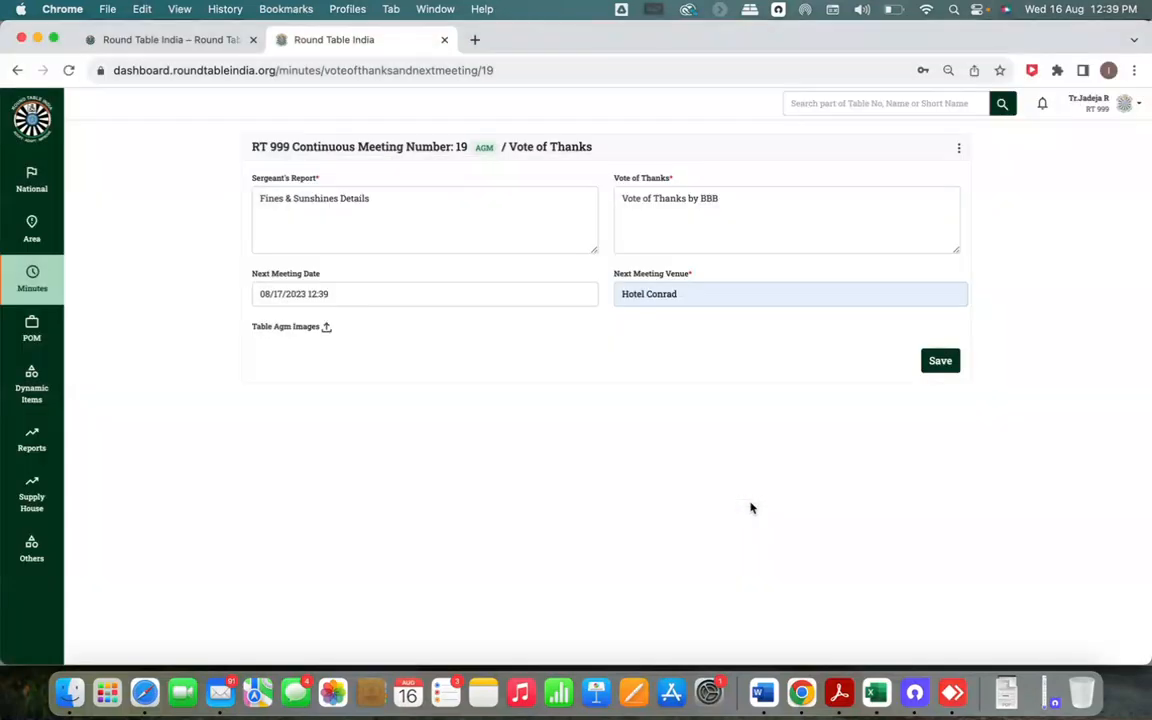
Save the Vote of Thanks section, preview the AGM minutes, and review them through to the closure and office bearers' table
left_click(943, 366)
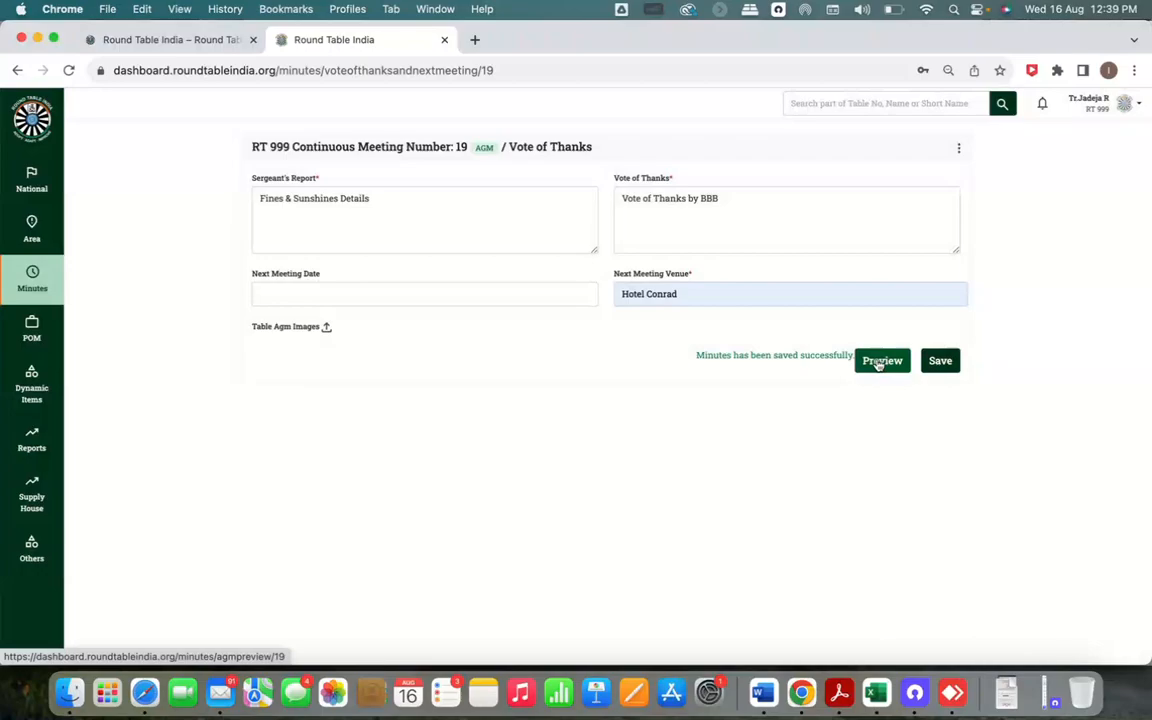
left_click(879, 362)
scroll(608, 304, "down", 5)
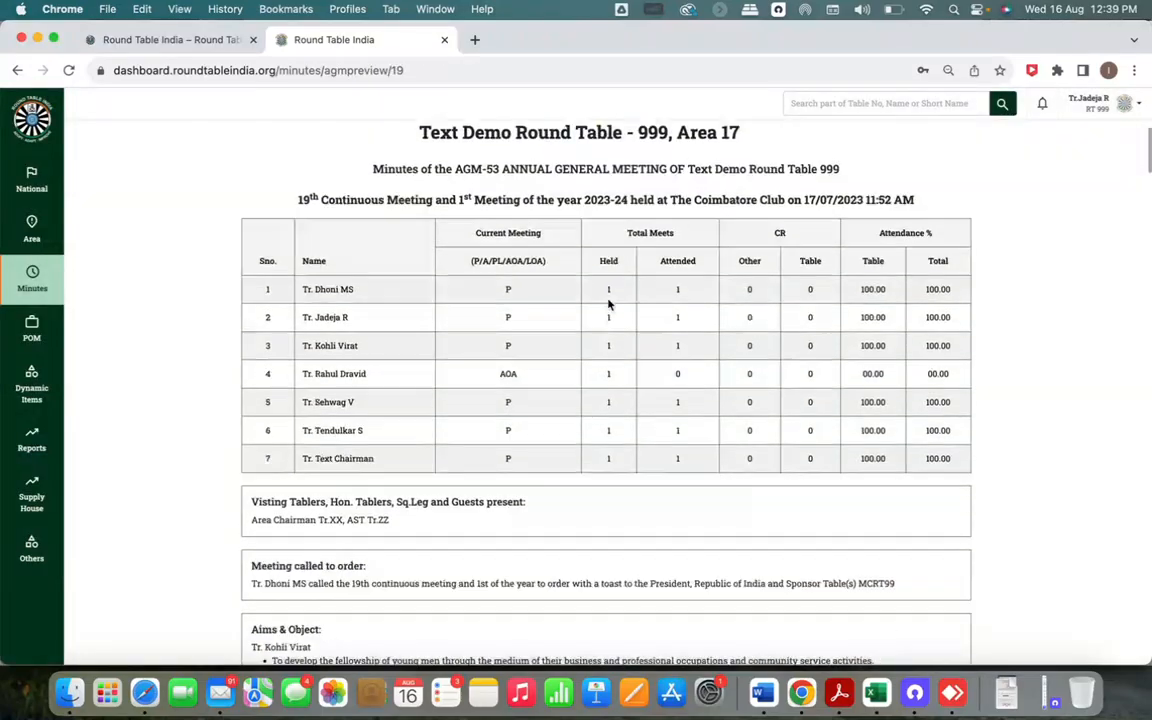
scroll(608, 304, "down", 10)
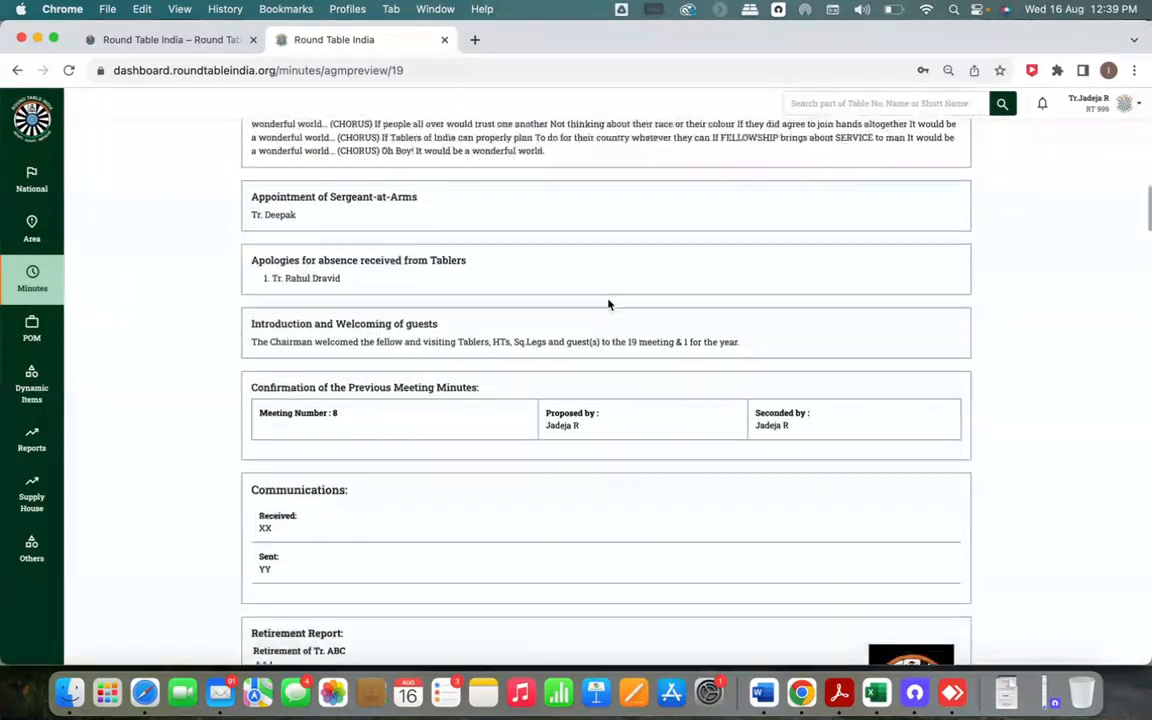
scroll(608, 304, "down", 15)
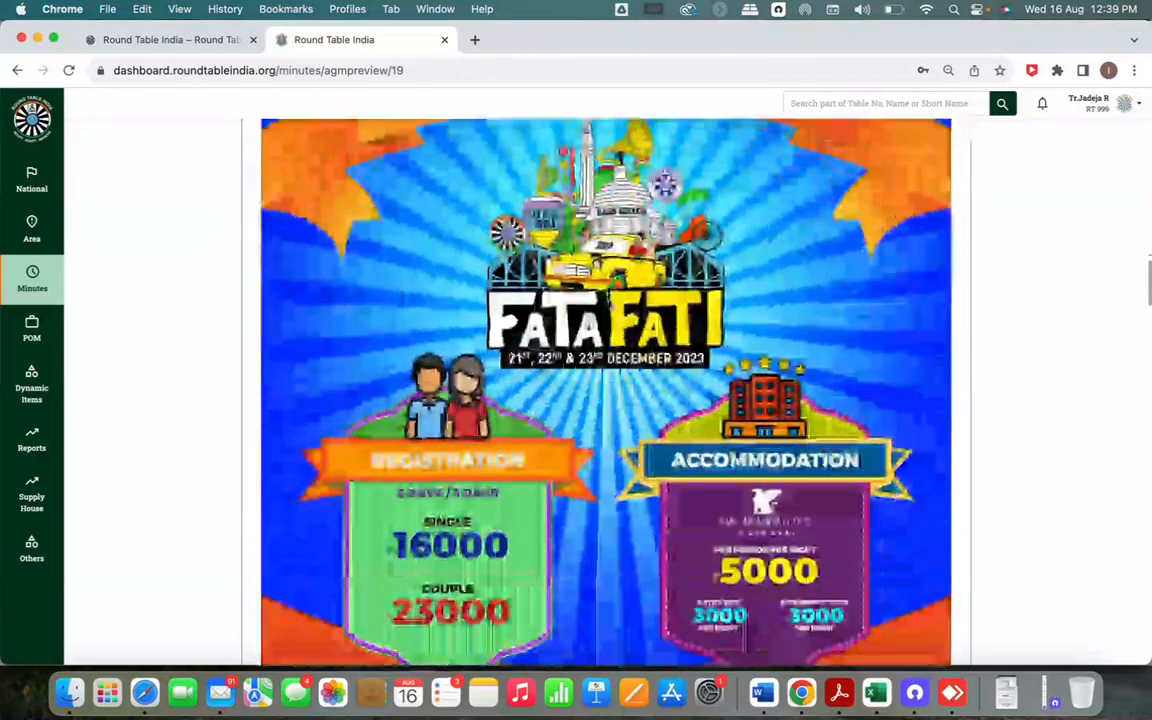
scroll(608, 304, "down", 15)
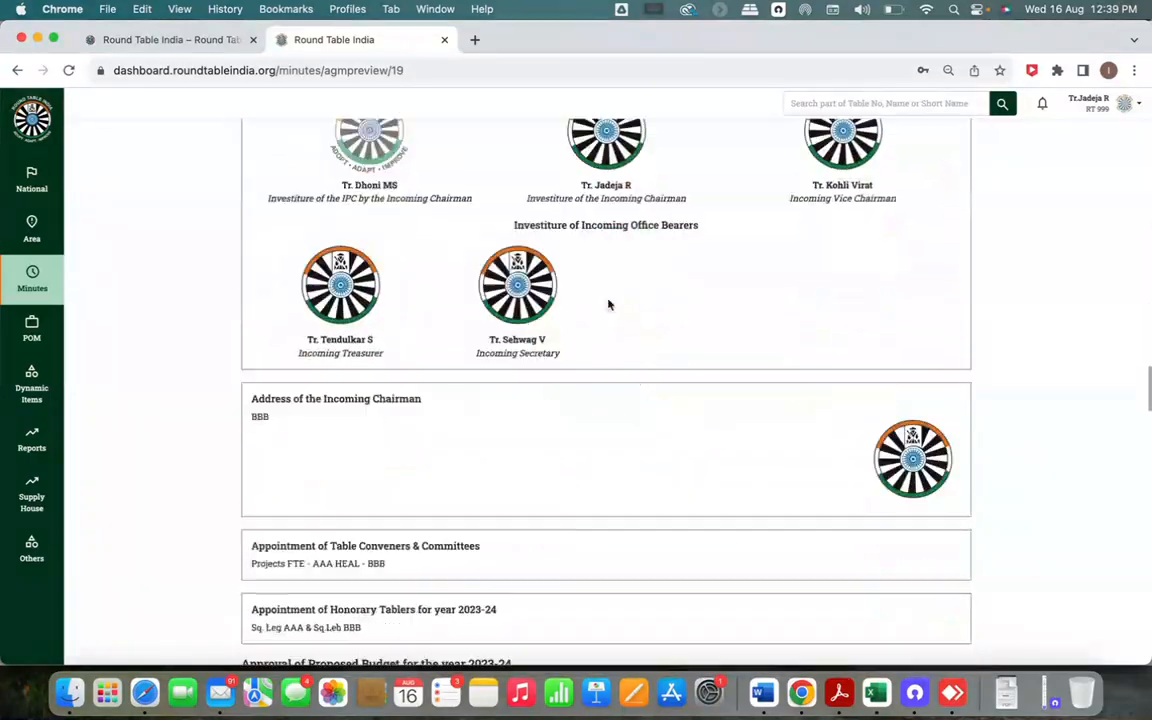
scroll(608, 304, "down", 15)
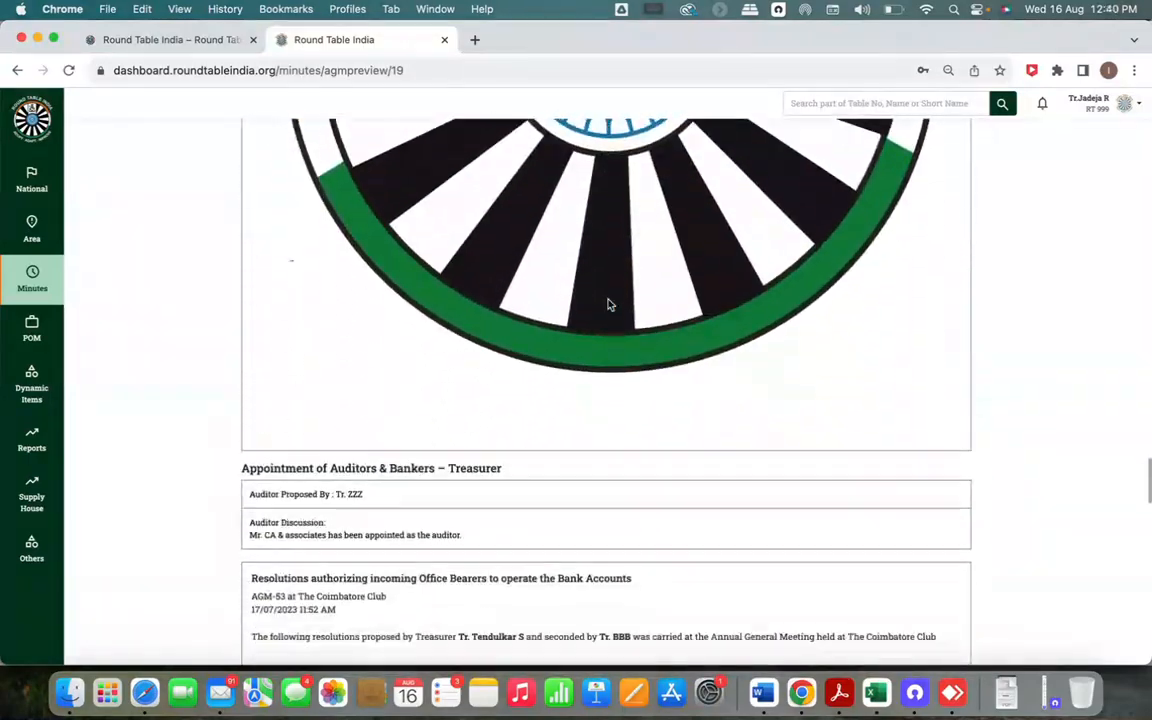
scroll(608, 304, "down", 15)
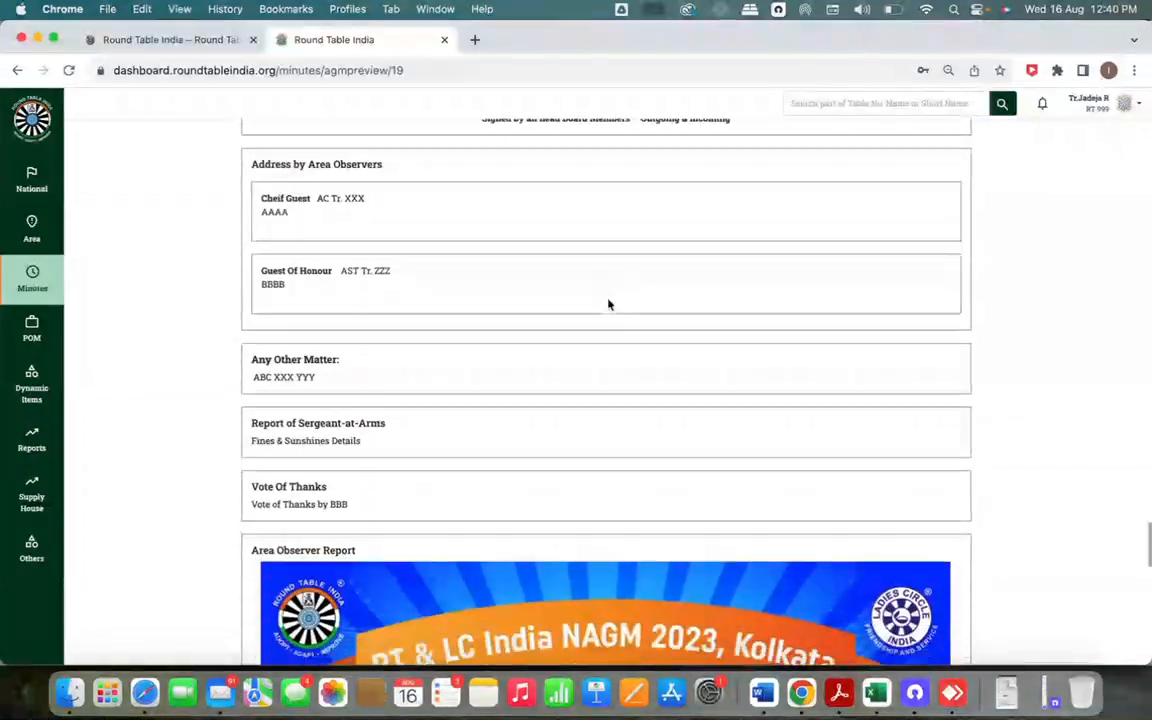
scroll(608, 304, "down", 15)
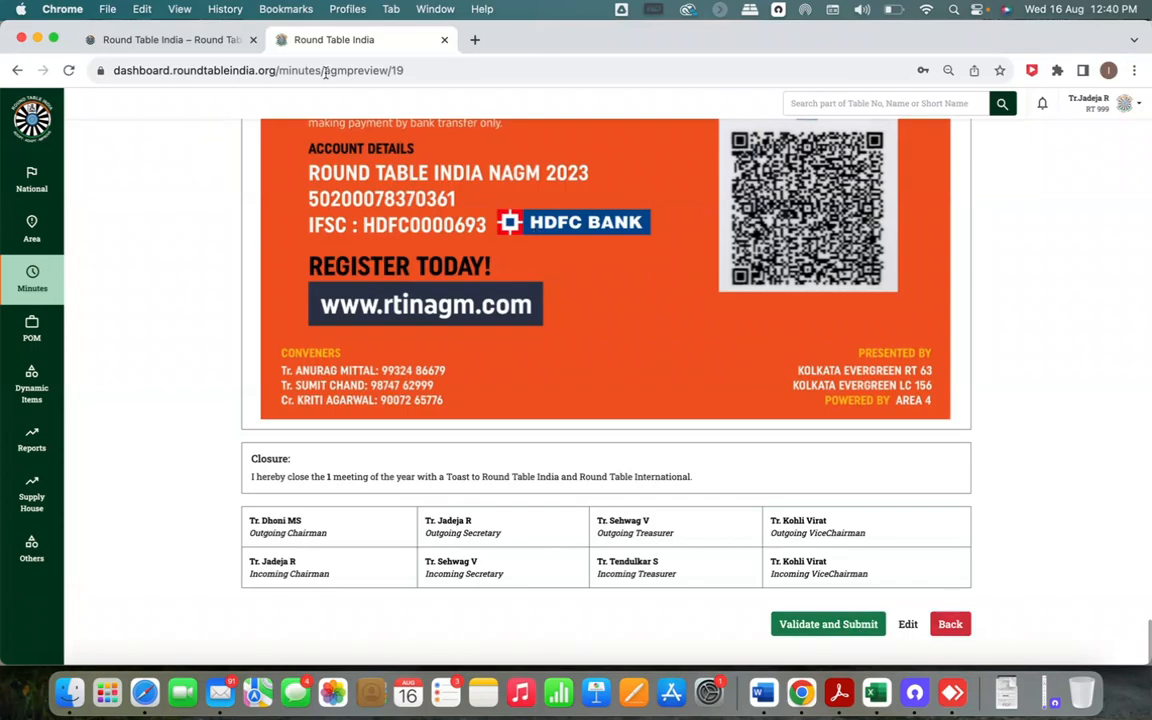
left_click(914, 692)
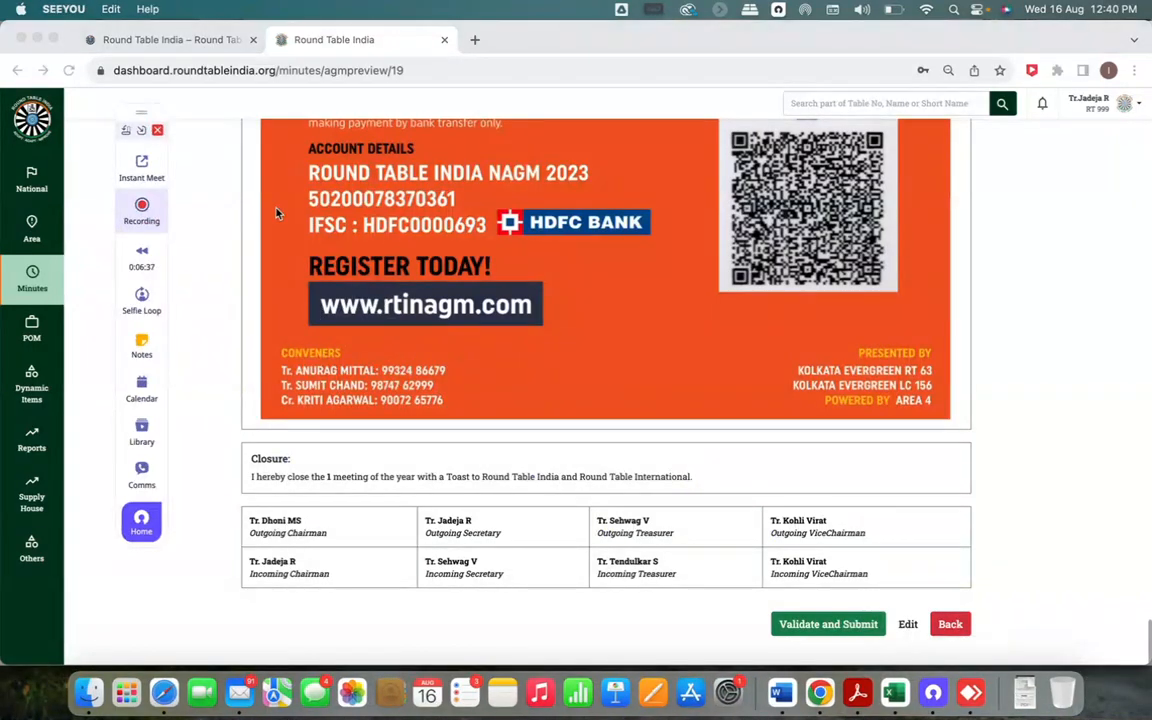
left_click(143, 205)
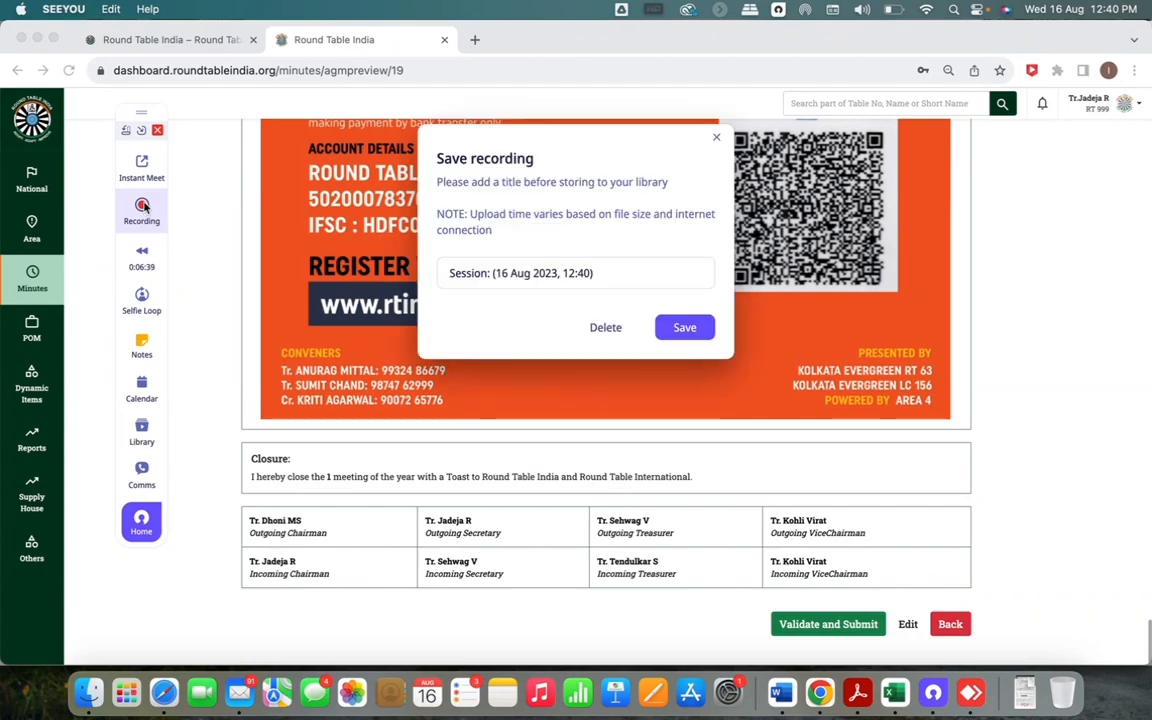